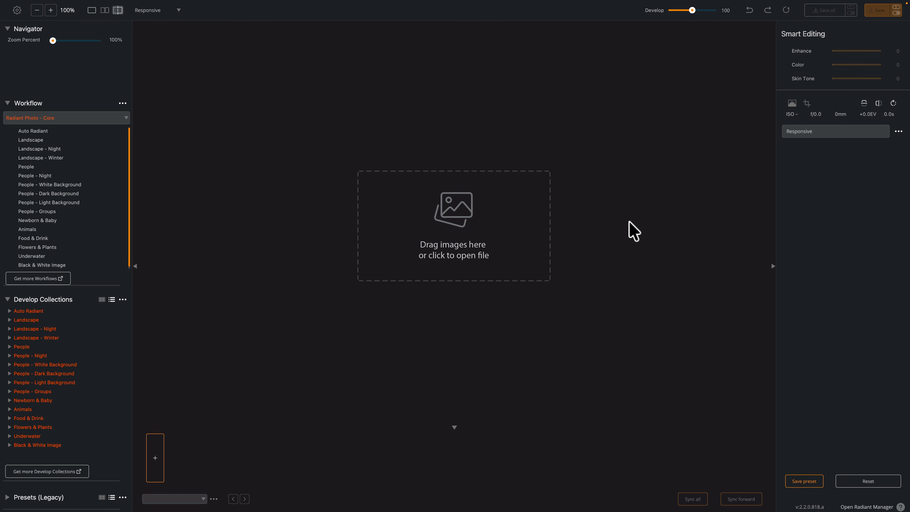
{"action": "key", "text": "ctrl+Left"}
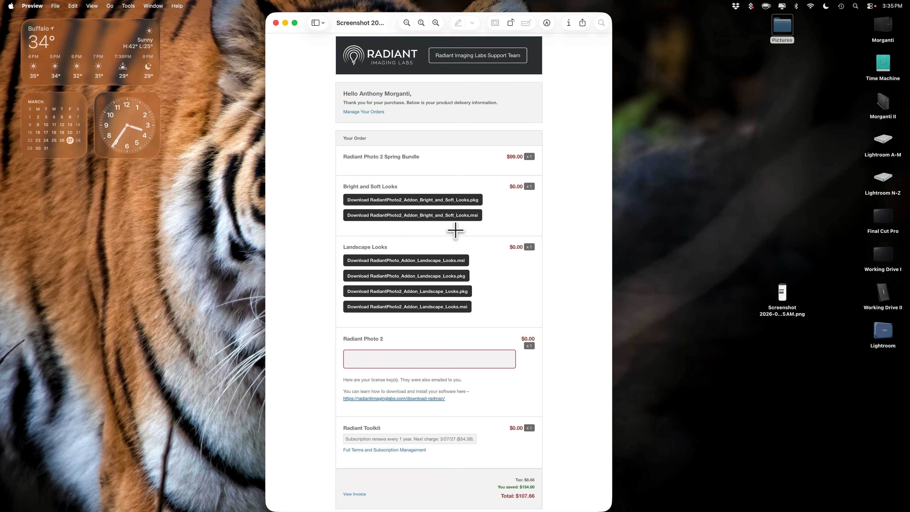
{"action": "key", "text": "ctrl+Right"}
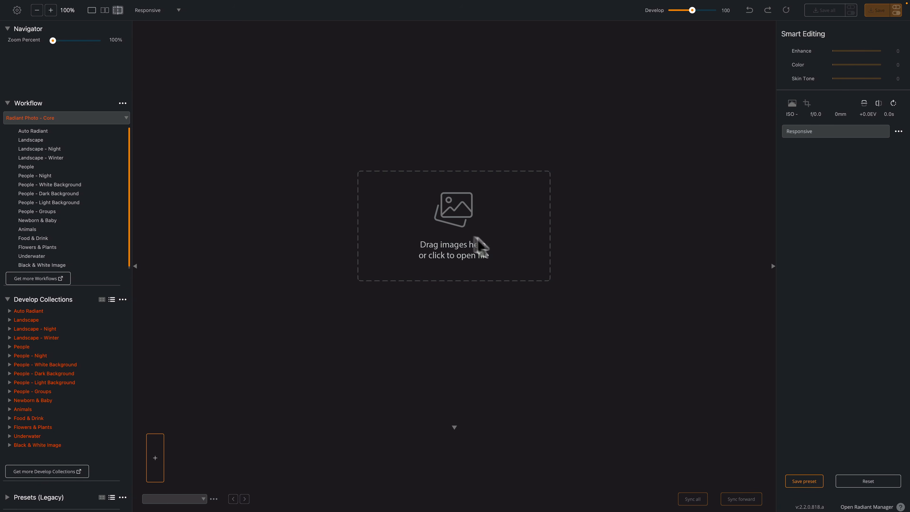
Open all the NEF raw images from the Pictures folder, from _DSC2050.nef to _DSC4613.nef
{"action": "left_click", "coordinate": [452, 234]}
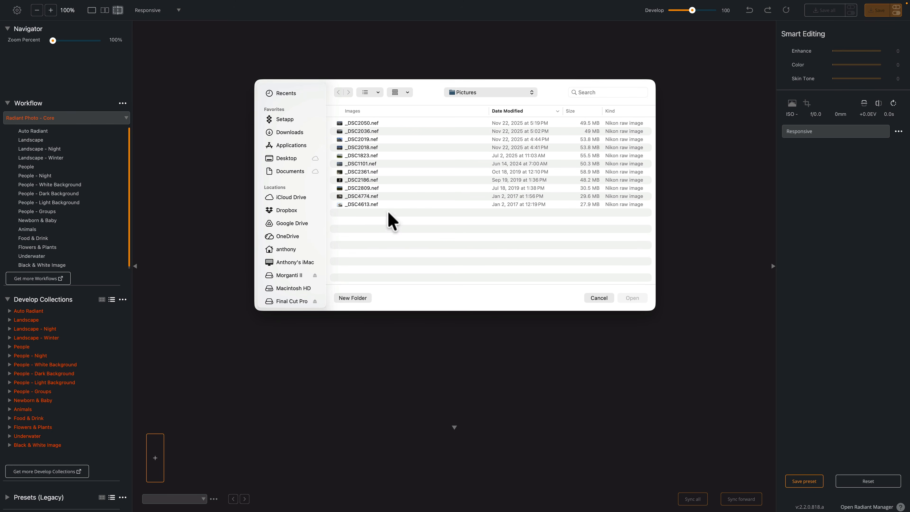
{"action": "left_click_drag", "start_coordinate": [388, 220], "coordinate": [392, 121]}
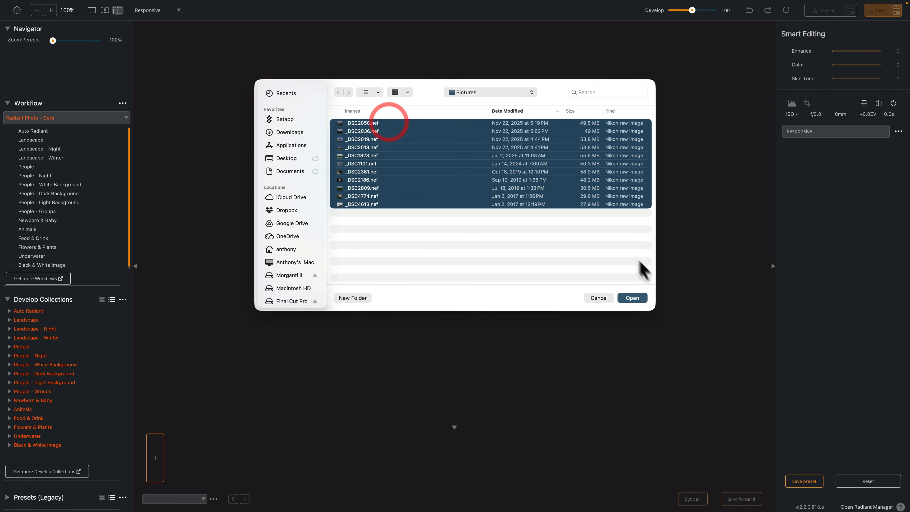
{"action": "left_click", "coordinate": [641, 298]}
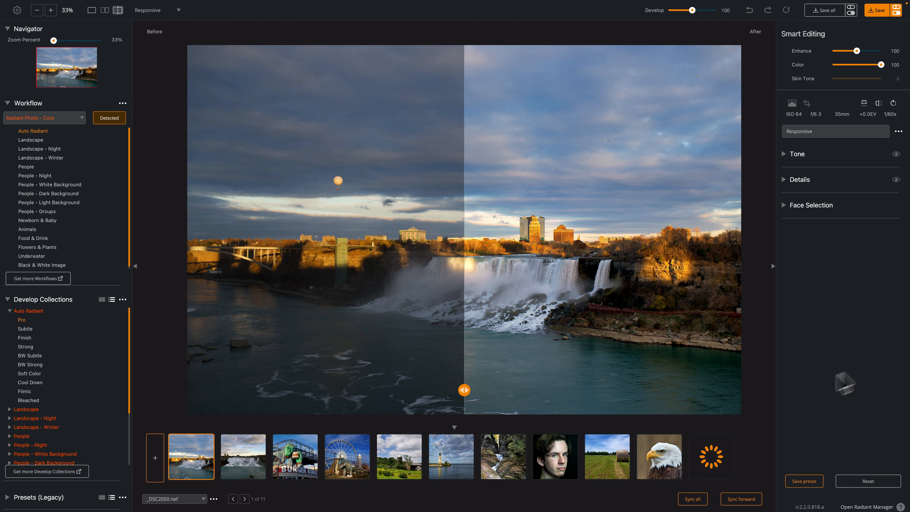
Select the lighthouse photo _DSC1101.nef and move the before/after divider to its left edge so only the edited version shows
{"action": "left_click", "coordinate": [455, 465]}
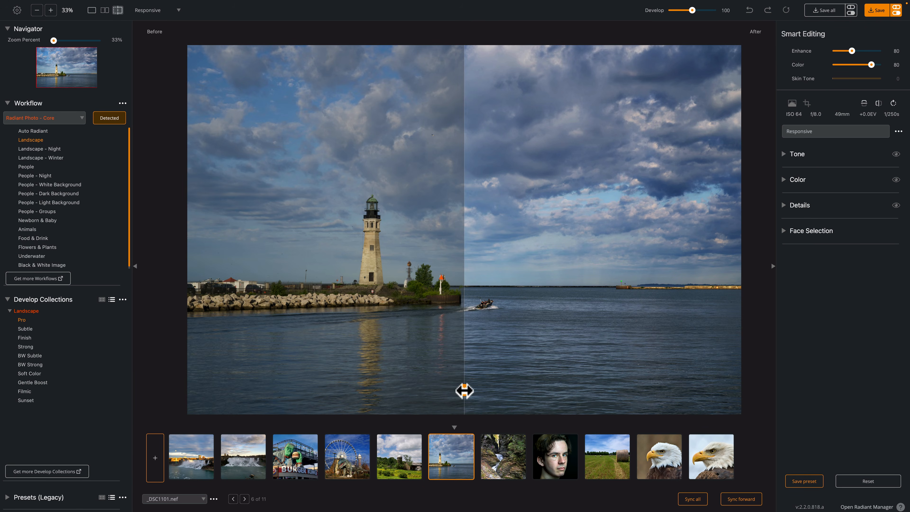
{"action": "mouse_move", "coordinate": [463, 391]}
{"action": "left_mouse_down"}
{"action": "mouse_move", "coordinate": [743, 392]}
{"action": "mouse_move", "coordinate": [222, 373]}
{"action": "mouse_move", "coordinate": [260, 386]}
{"action": "mouse_move", "coordinate": [776, 396]}
{"action": "mouse_move", "coordinate": [390, 373]}
{"action": "mouse_move", "coordinate": [454, 383]}
{"action": "left_mouse_up"}
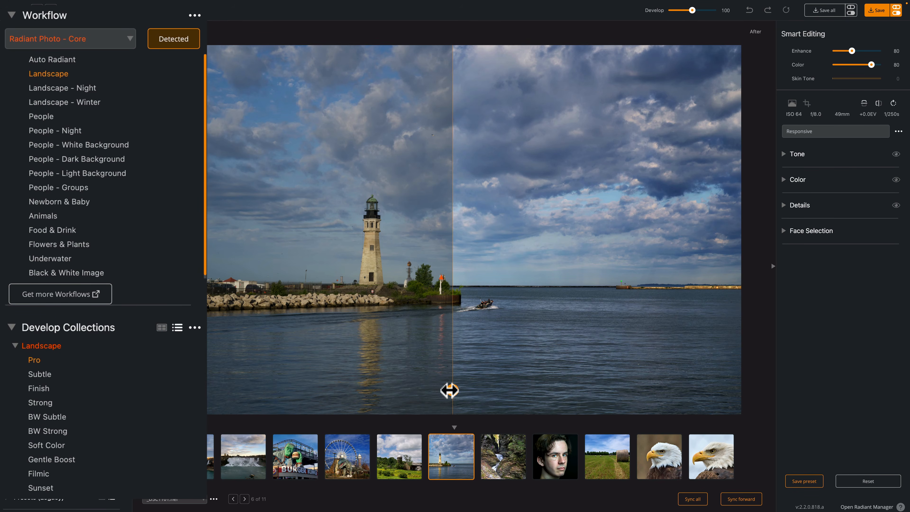
{"action": "left_click_drag", "start_coordinate": [450, 390], "coordinate": [175, 372]}
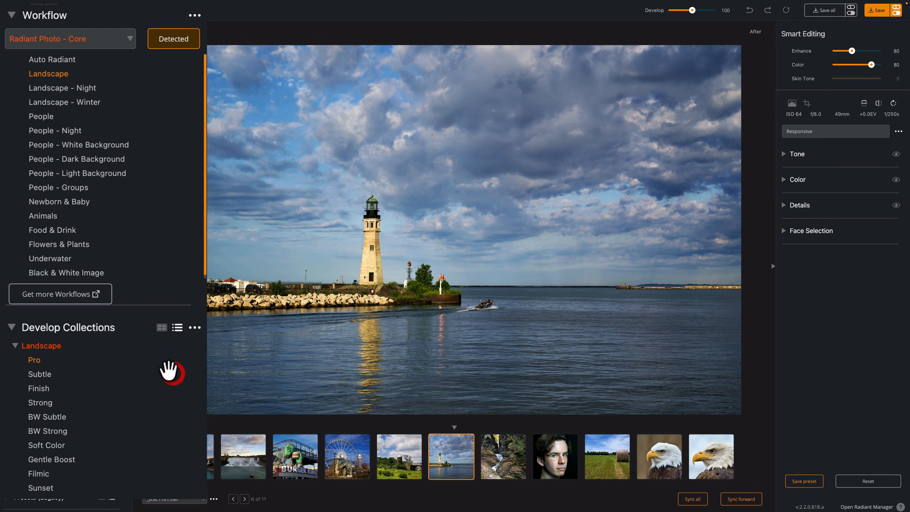
Try the Landscape collection looks on the lighthouse photo one by one, from Finish through Sunset, and return to Pro
{"action": "left_click", "coordinate": [39, 388]}
{"action": "left_click", "coordinate": [38, 402]}
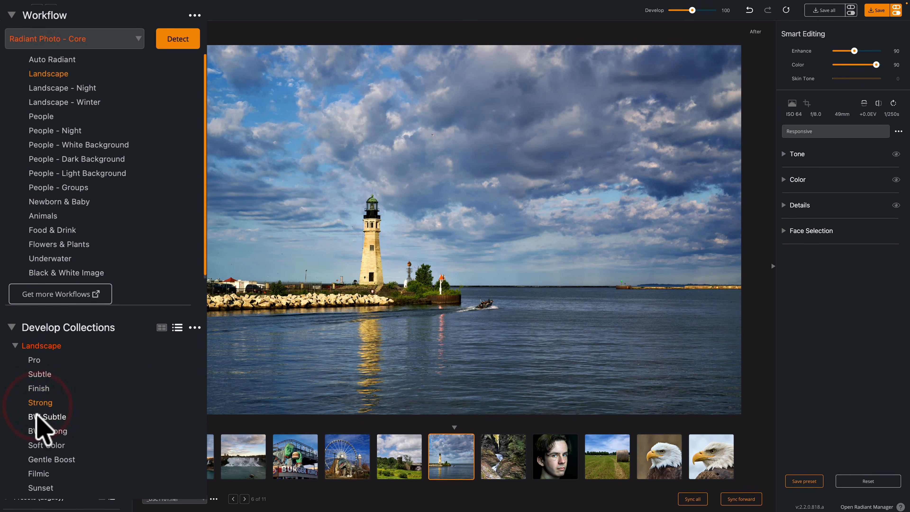
{"action": "left_click", "coordinate": [39, 417]}
{"action": "left_click", "coordinate": [41, 431]}
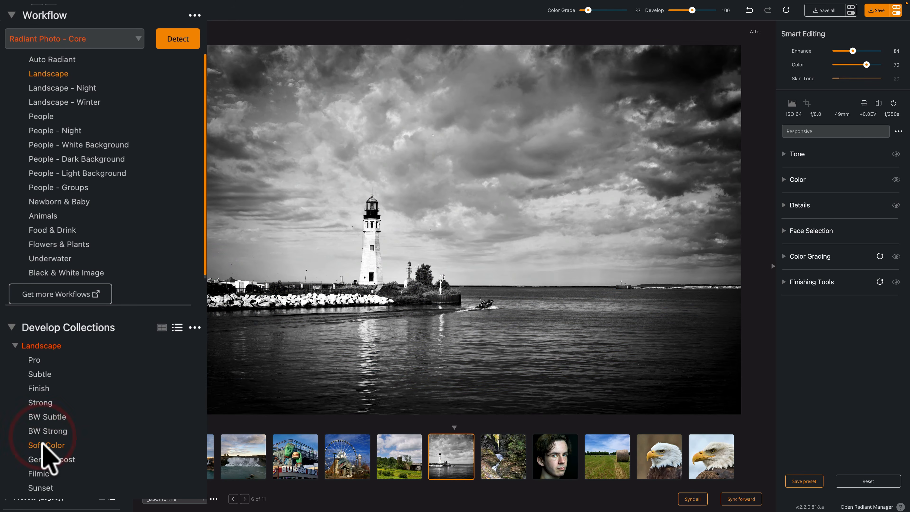
{"action": "left_click", "coordinate": [43, 446]}
{"action": "left_click", "coordinate": [42, 460]}
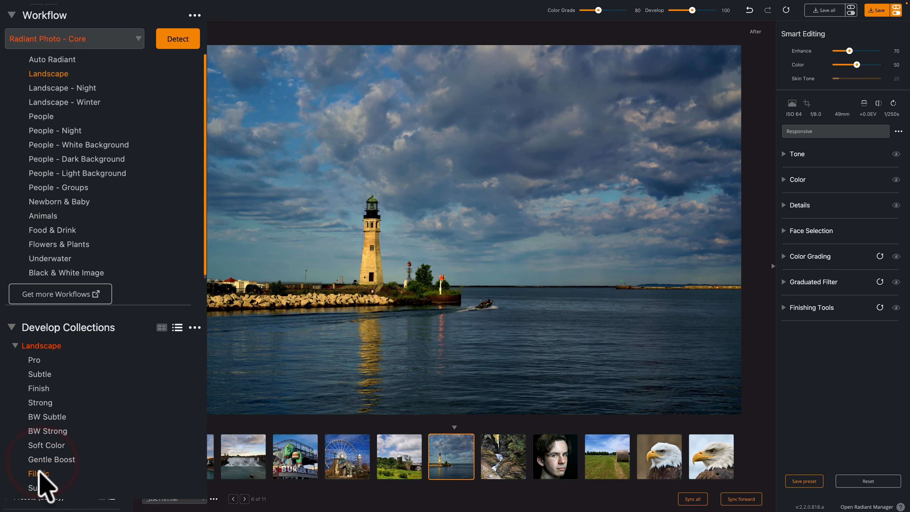
{"action": "left_click", "coordinate": [39, 474]}
{"action": "left_click", "coordinate": [40, 488]}
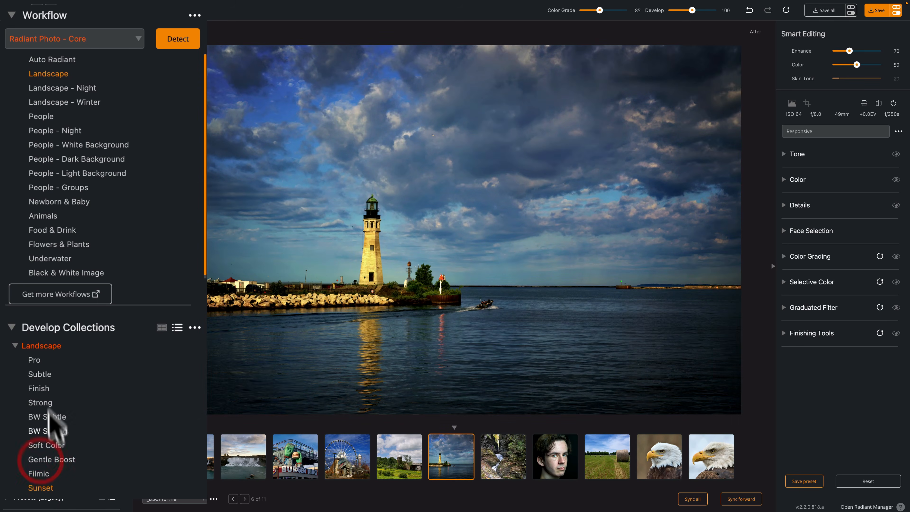
{"action": "left_click", "coordinate": [34, 360]}
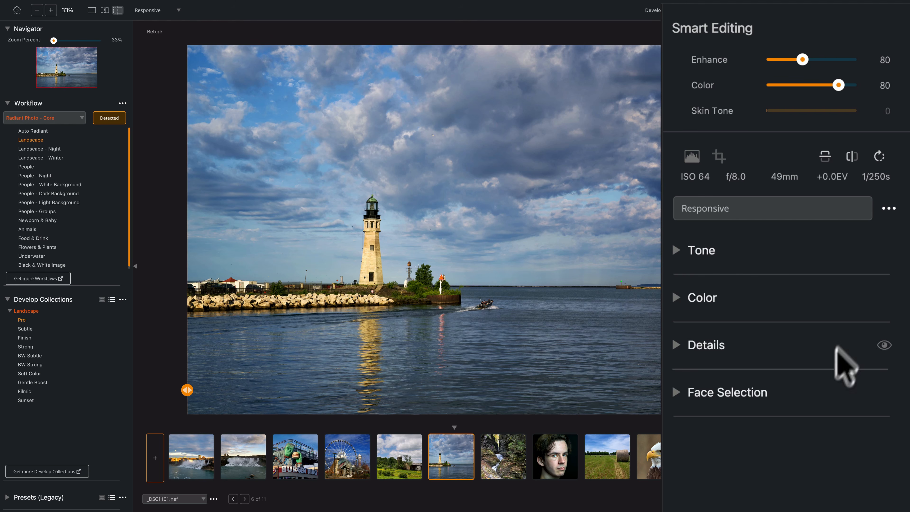
Compare which editing tools appear with Filmic, BW Subtle, Soft Color, Gentle Boost and Sunset in the Responsive workspace, ending on Pro
{"action": "left_click", "coordinate": [25, 392]}
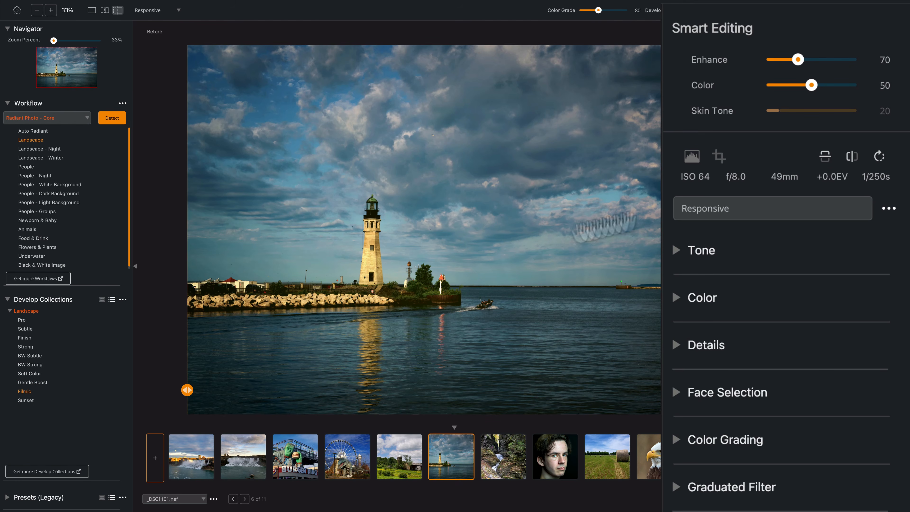
{"action": "left_click", "coordinate": [22, 320]}
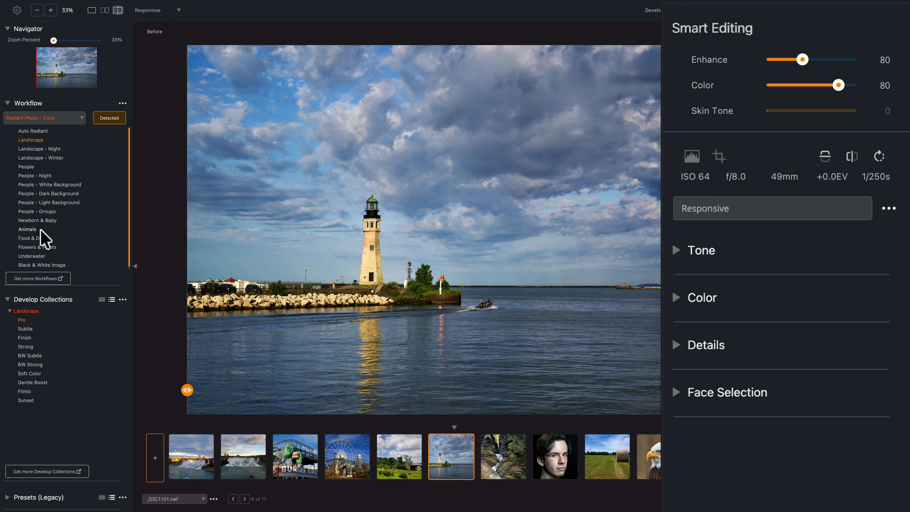
{"action": "left_click", "coordinate": [25, 355]}
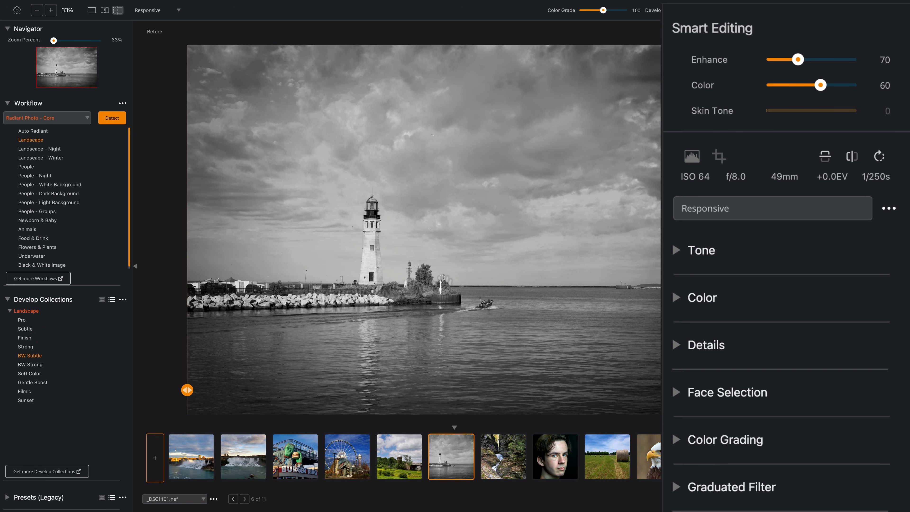
{"action": "left_click", "coordinate": [20, 375]}
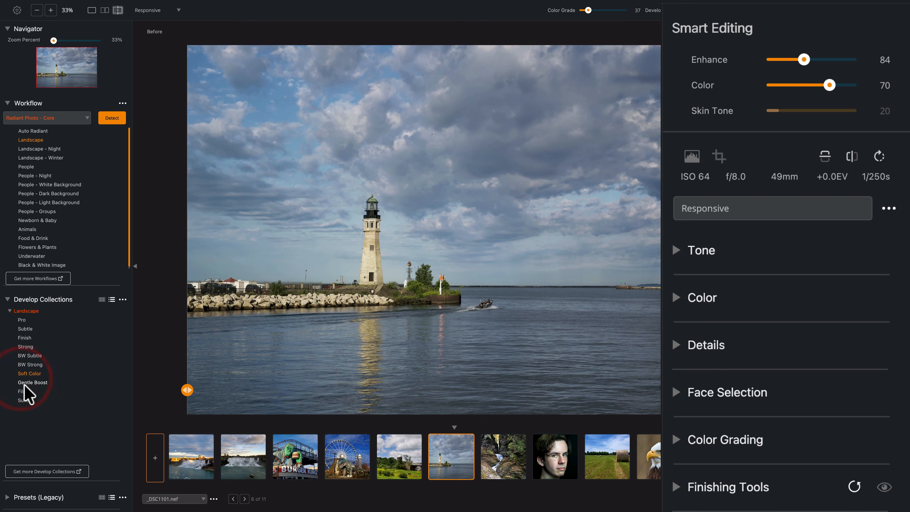
{"action": "left_click", "coordinate": [25, 384]}
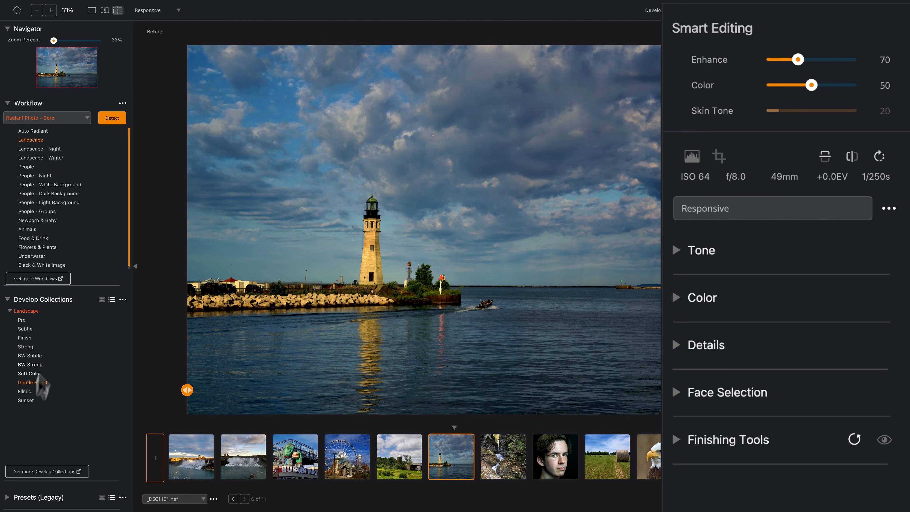
{"action": "left_click", "coordinate": [25, 401]}
{"action": "left_click", "coordinate": [23, 319]}
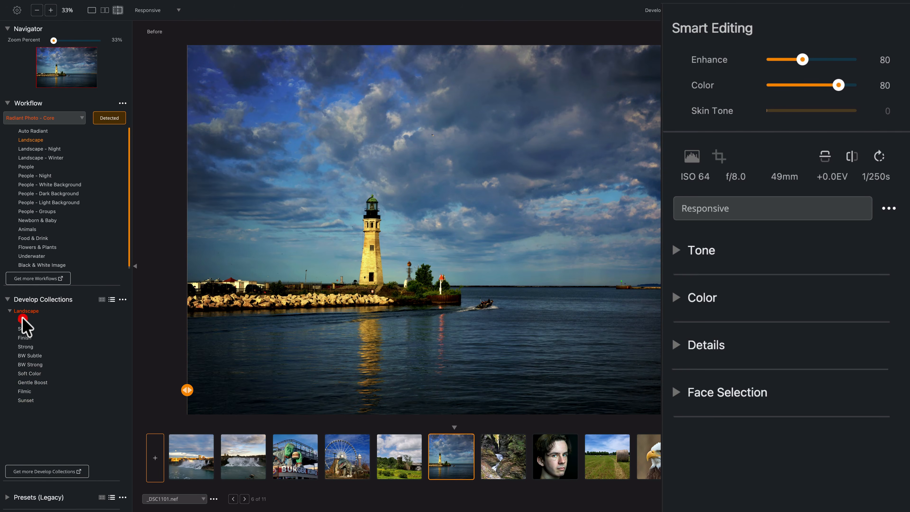
Switch to the Professional workspace and try the Soft Color, BW Subtle, Filmic and Subtle looks, ending on Pro
{"action": "left_click", "coordinate": [787, 213]}
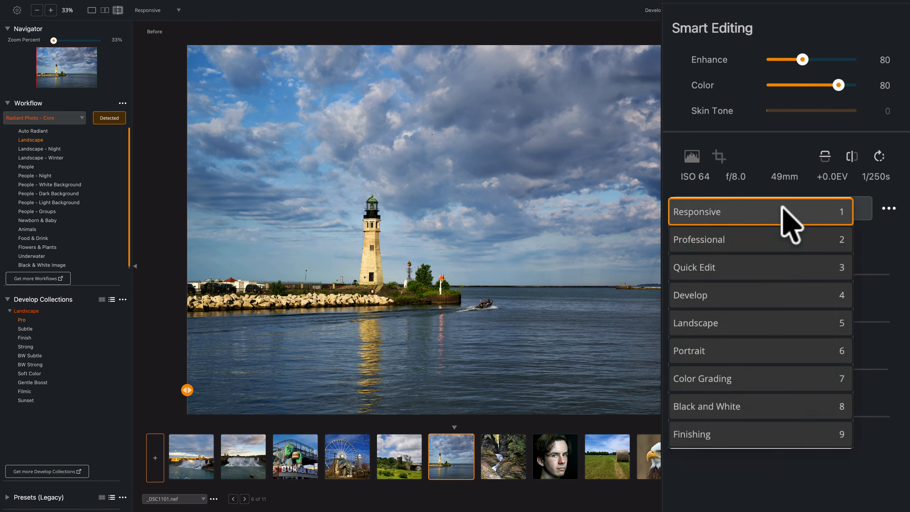
{"action": "left_click", "coordinate": [777, 230]}
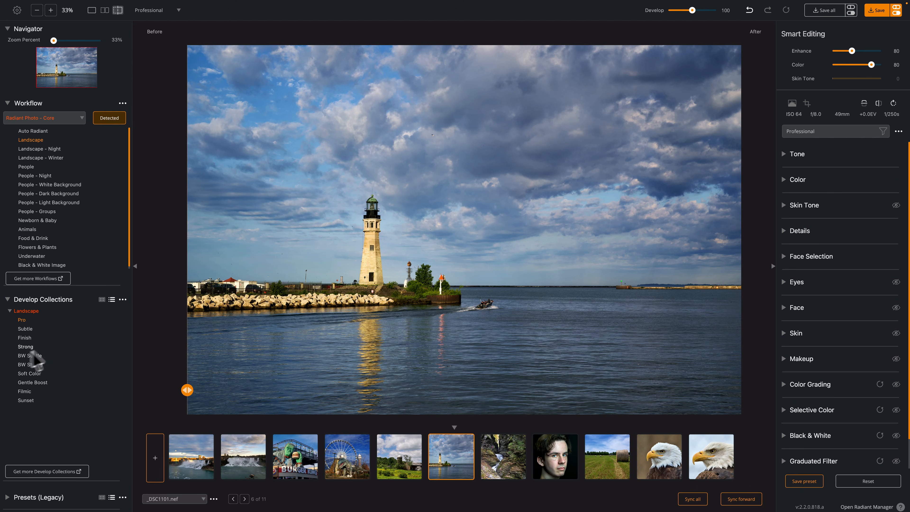
{"action": "left_click", "coordinate": [27, 373]}
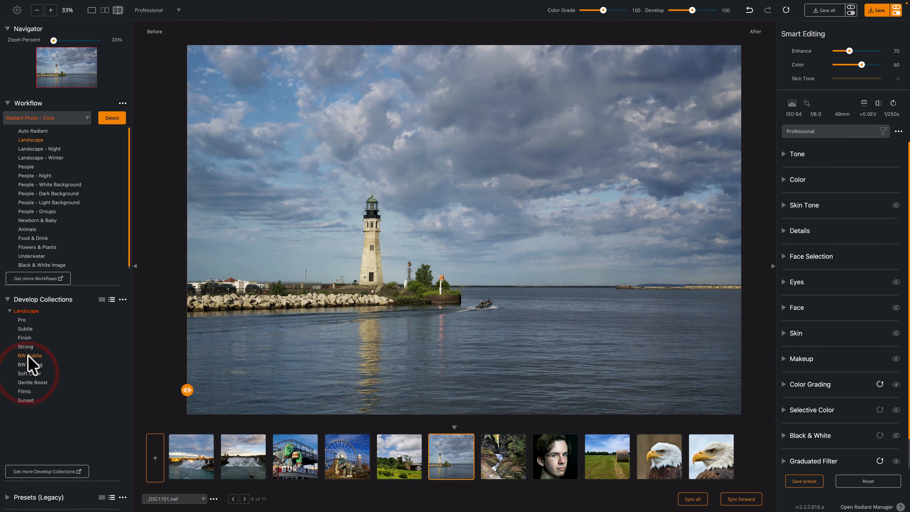
{"action": "left_click", "coordinate": [26, 355]}
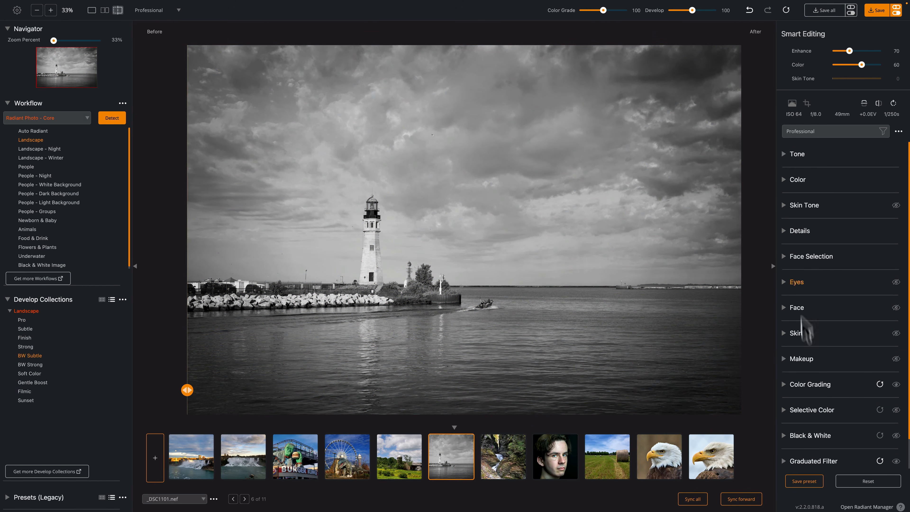
{"action": "left_click", "coordinate": [24, 391]}
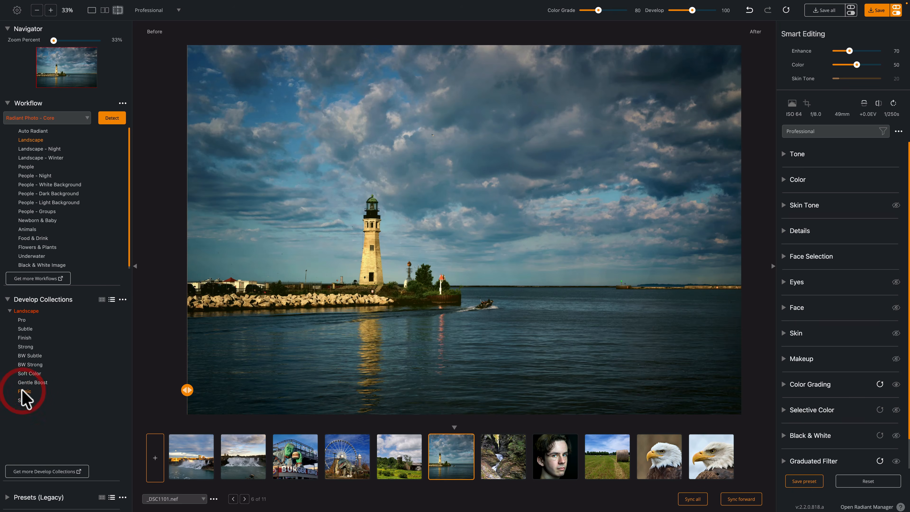
{"action": "left_click", "coordinate": [28, 356]}
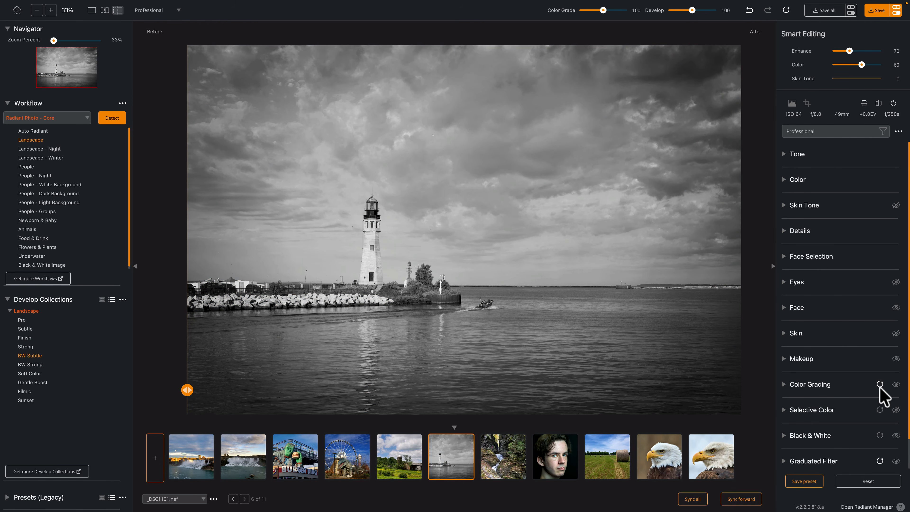
{"action": "scroll", "coordinate": [860, 416], "scroll_direction": "down", "scroll_amount": 1}
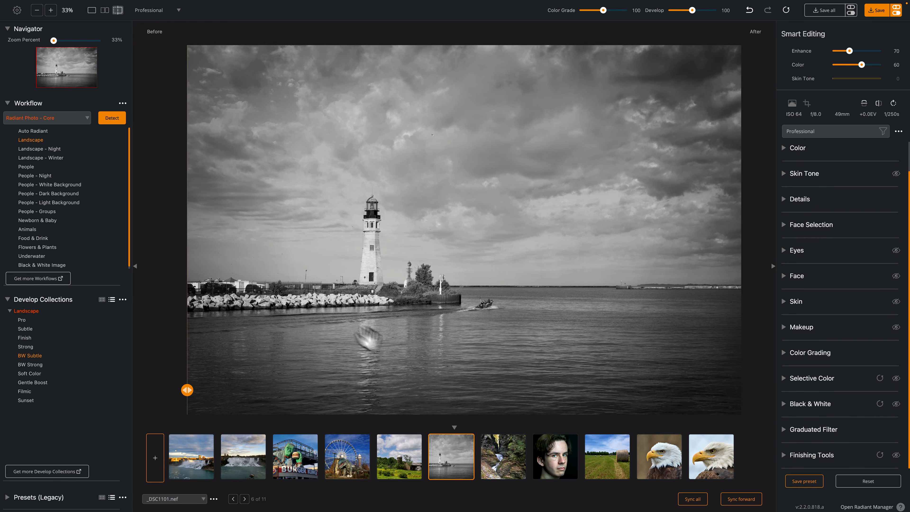
{"action": "scroll", "coordinate": [800, 342], "scroll_direction": "up", "scroll_amount": 1}
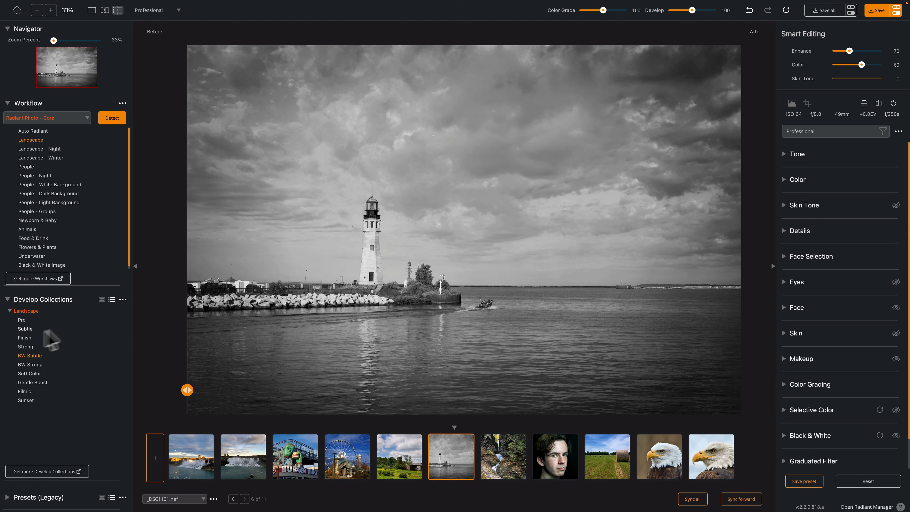
{"action": "left_click", "coordinate": [32, 328]}
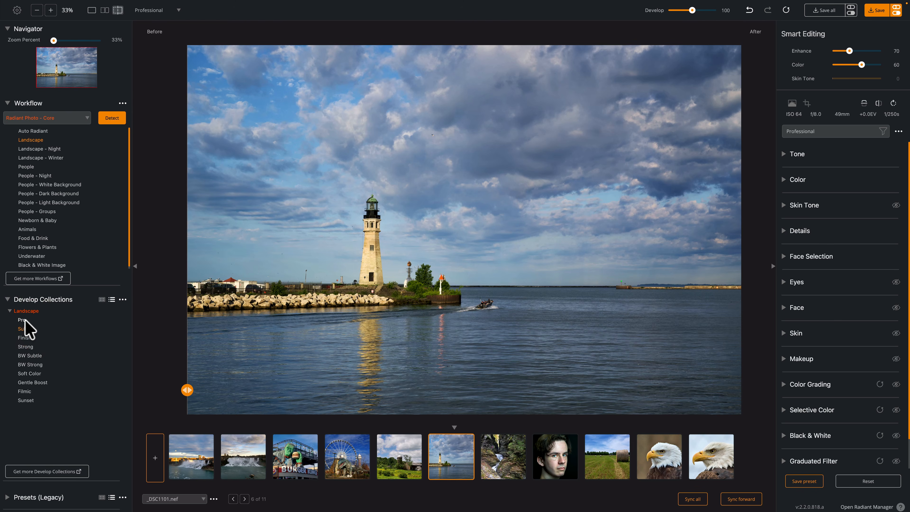
{"action": "left_click", "coordinate": [25, 319]}
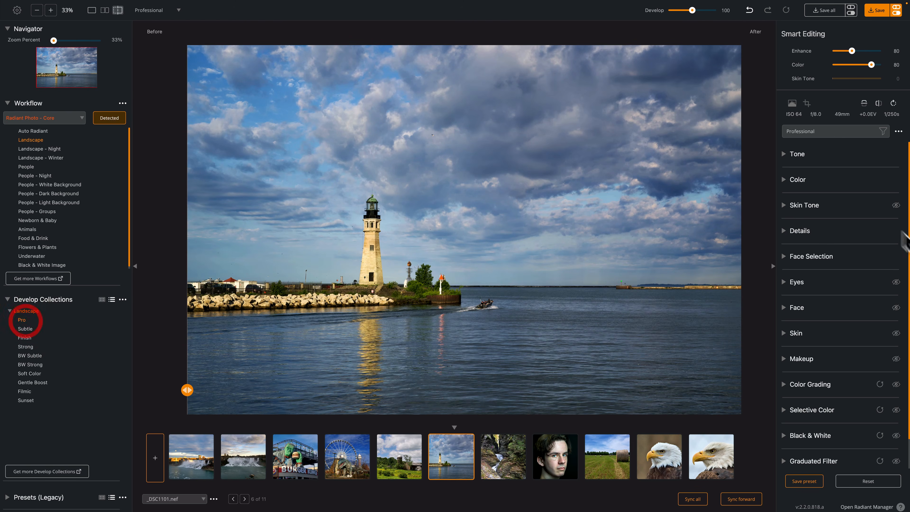
Cycle the editing workspace through Quick Edit, Develop, Landscape, Portrait and Color Grading, ending on Black and White
{"action": "left_click", "coordinate": [844, 133]}
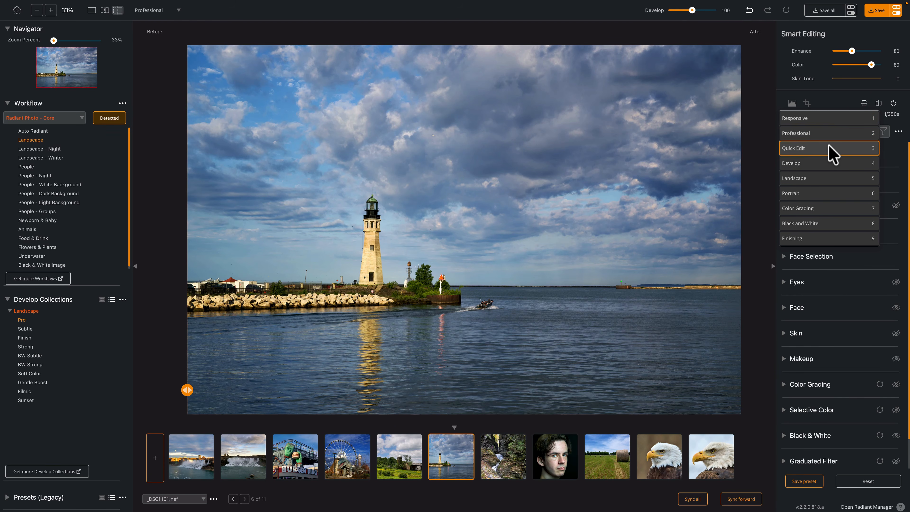
{"action": "left_click", "coordinate": [833, 147]}
{"action": "left_click", "coordinate": [833, 133]}
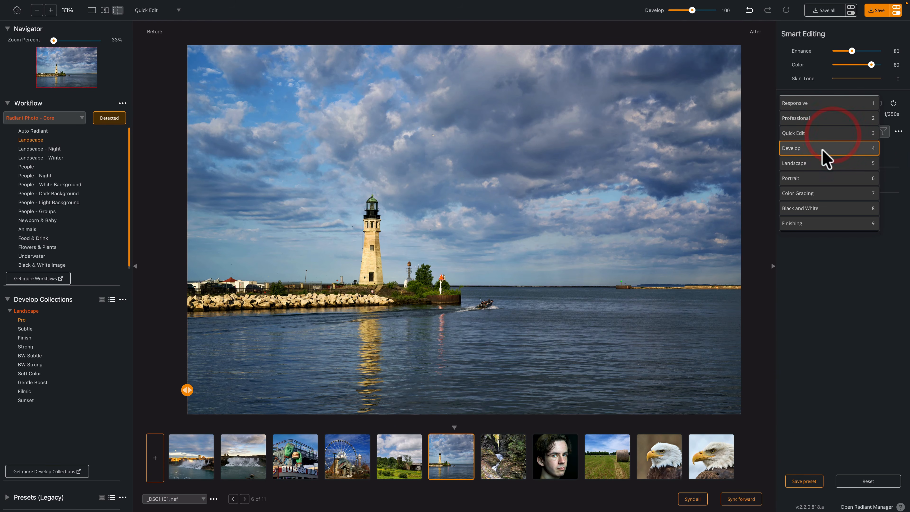
{"action": "left_click", "coordinate": [822, 150]}
{"action": "left_click", "coordinate": [833, 134]}
{"action": "left_click", "coordinate": [825, 159]}
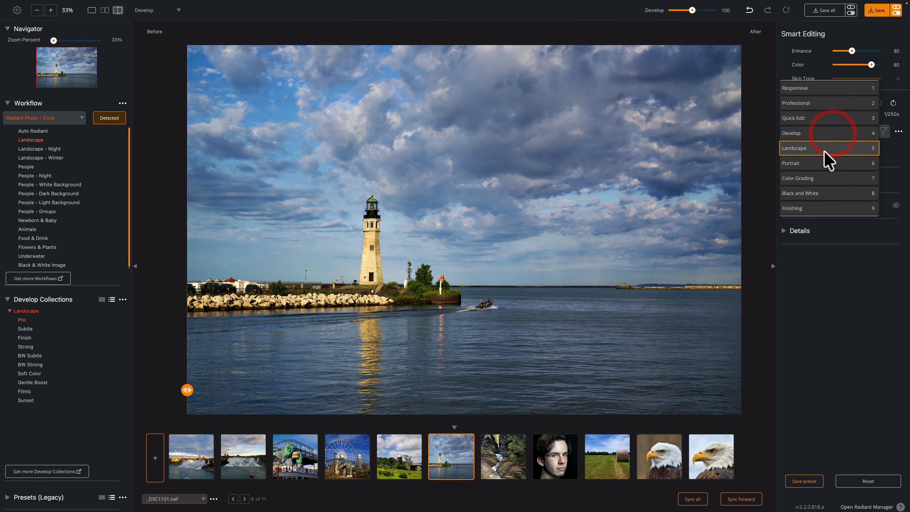
{"action": "left_click", "coordinate": [829, 133]}
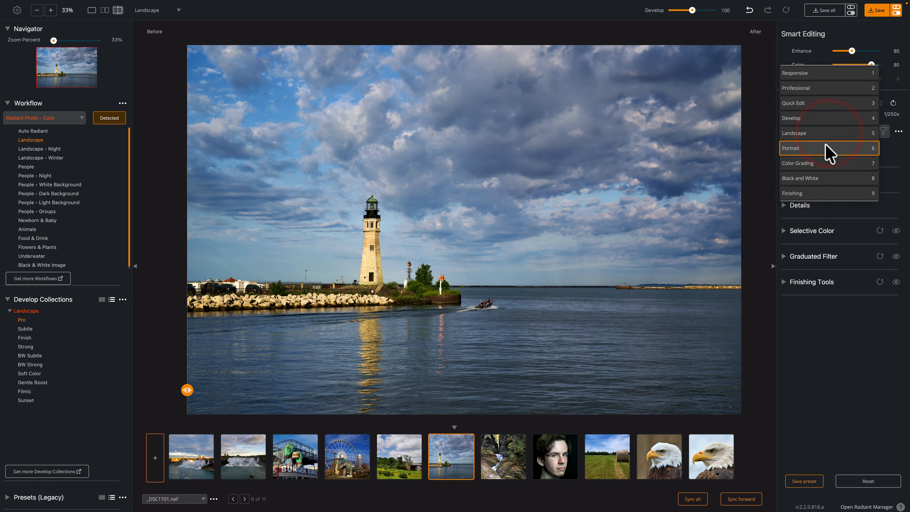
{"action": "left_click", "coordinate": [826, 148]}
{"action": "left_click", "coordinate": [825, 134]}
{"action": "left_click", "coordinate": [826, 150]}
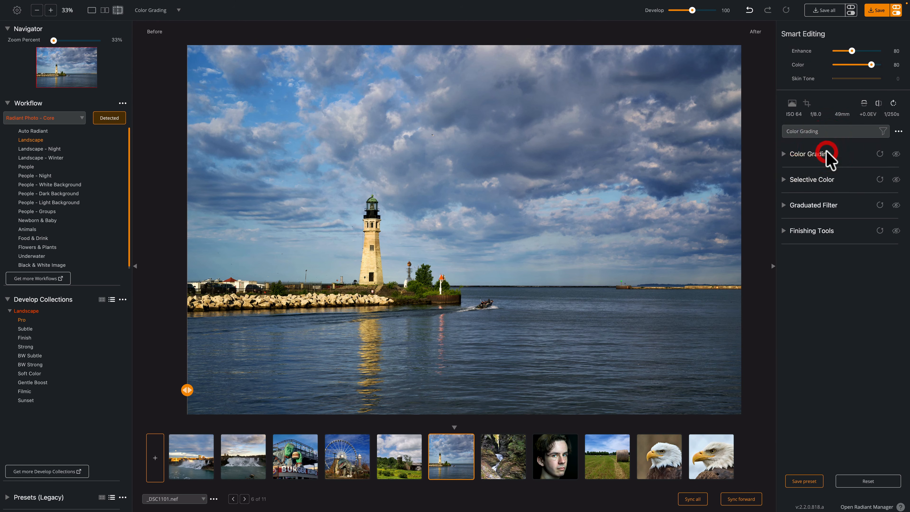
{"action": "left_click", "coordinate": [826, 133]}
{"action": "left_click", "coordinate": [827, 147]}
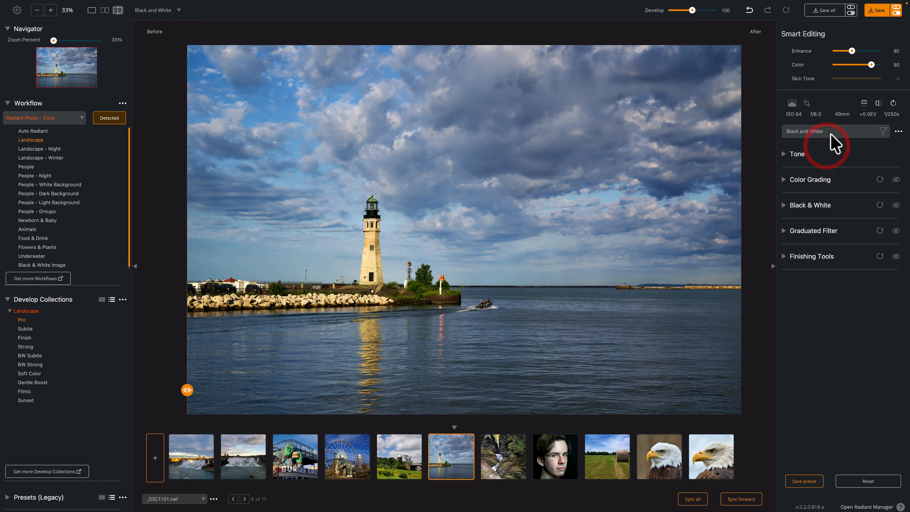
View the tools offered by the Finishing workspace and return to the Professional workspace
{"action": "left_click", "coordinate": [828, 133]}
{"action": "left_click", "coordinate": [828, 147]}
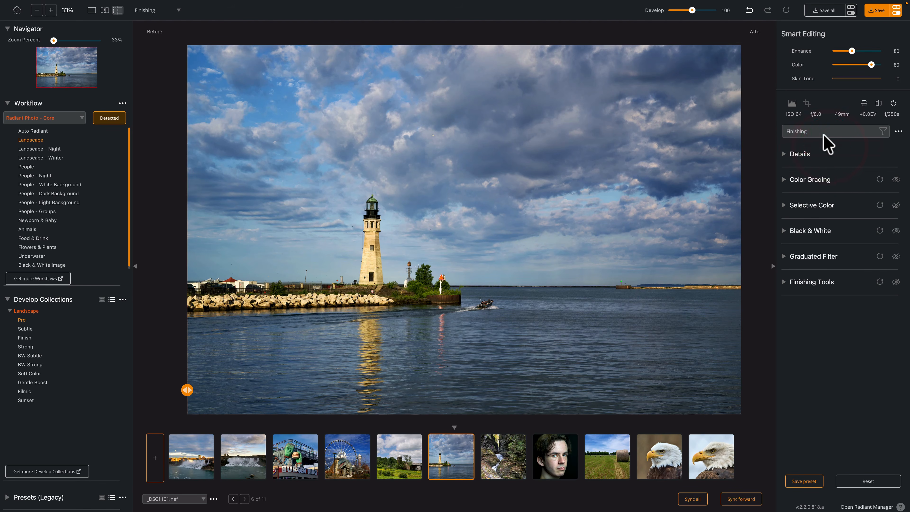
{"action": "left_click", "coordinate": [824, 133]}
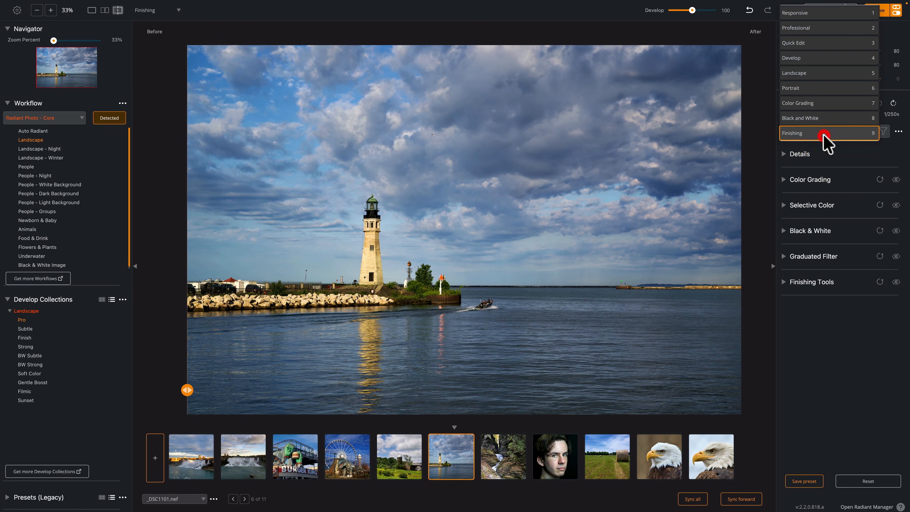
{"action": "left_click", "coordinate": [811, 35]}
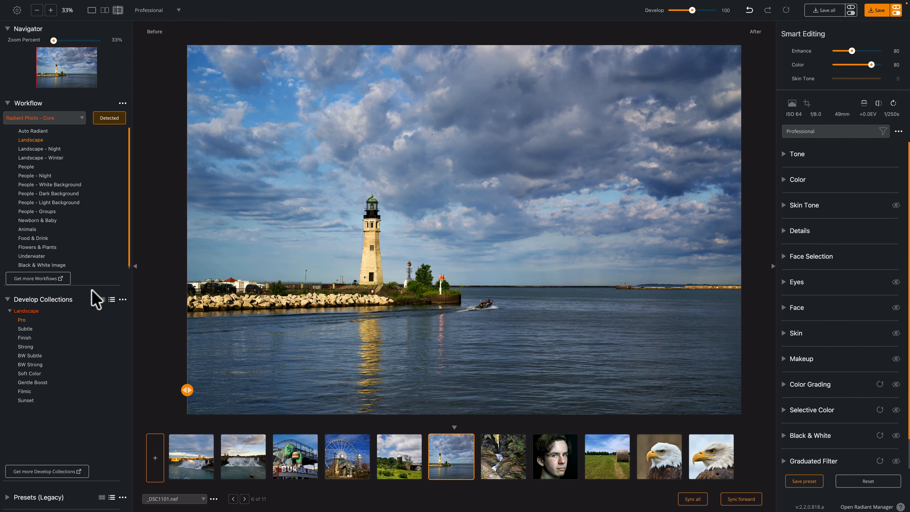
Try the Gentle Boost, Soft Color and Filmic looks, and filter the Professional workspace to only the tools in use
{"action": "left_click", "coordinate": [31, 382]}
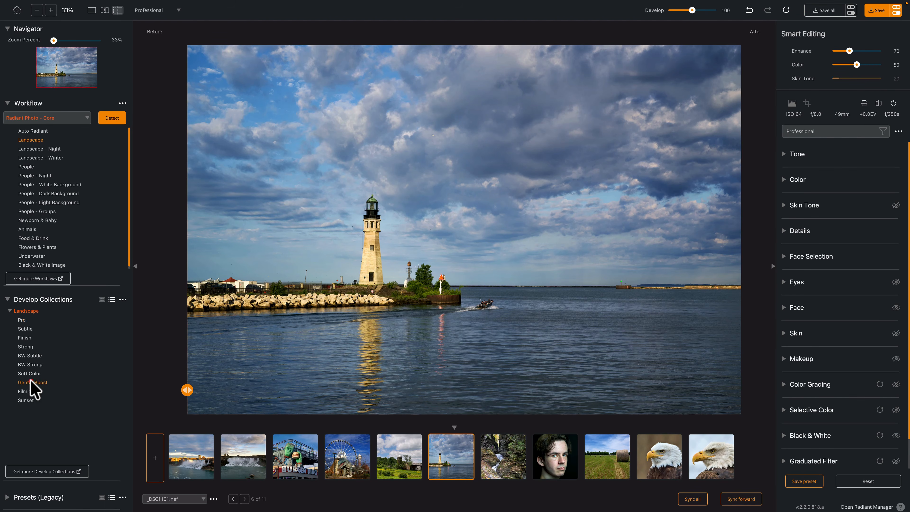
{"action": "left_click", "coordinate": [30, 373]}
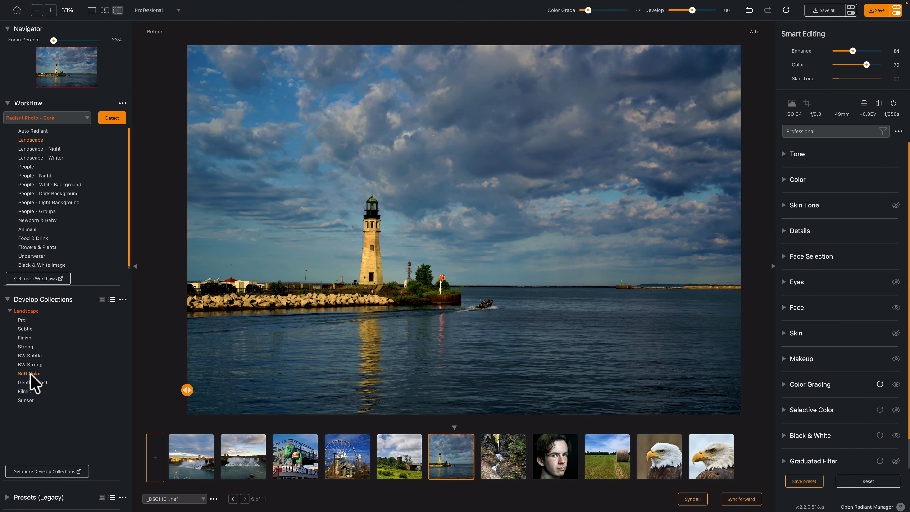
{"action": "left_click", "coordinate": [25, 391]}
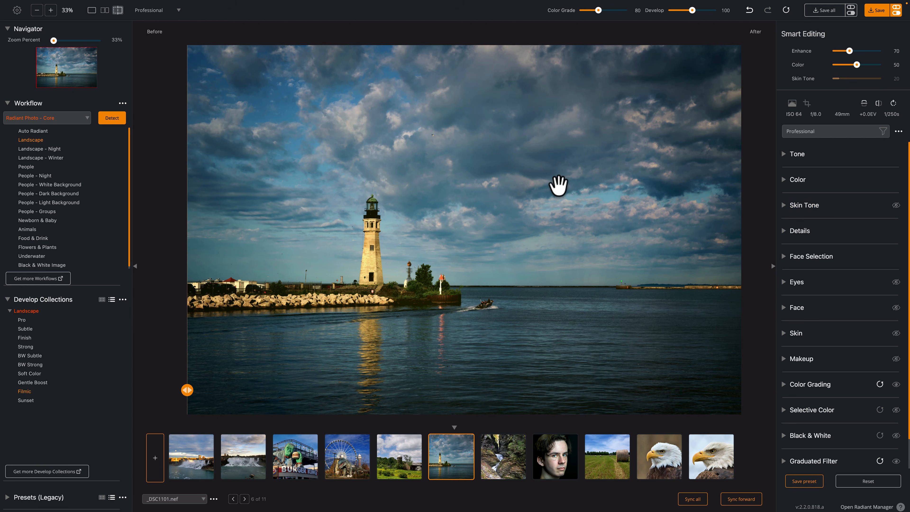
{"action": "left_click", "coordinate": [884, 131]}
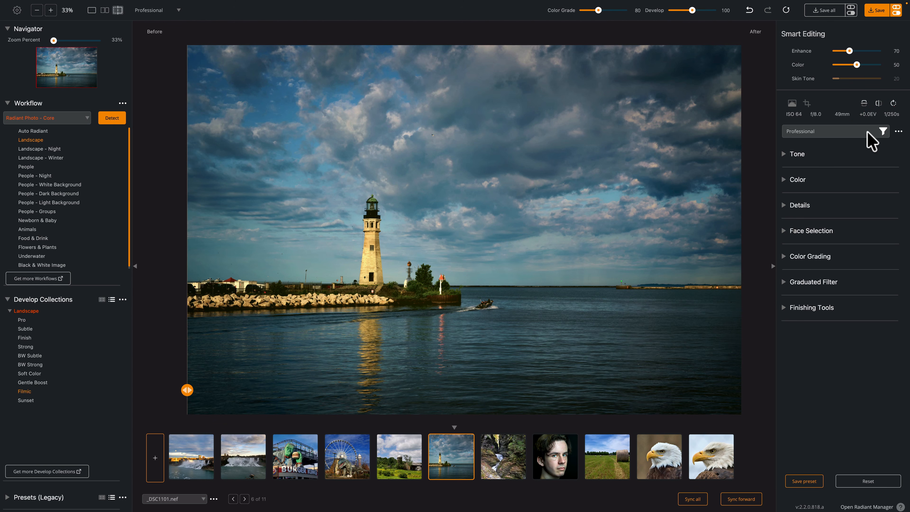
Switch the editing workspace to Responsive
{"action": "left_click", "coordinate": [831, 131]}
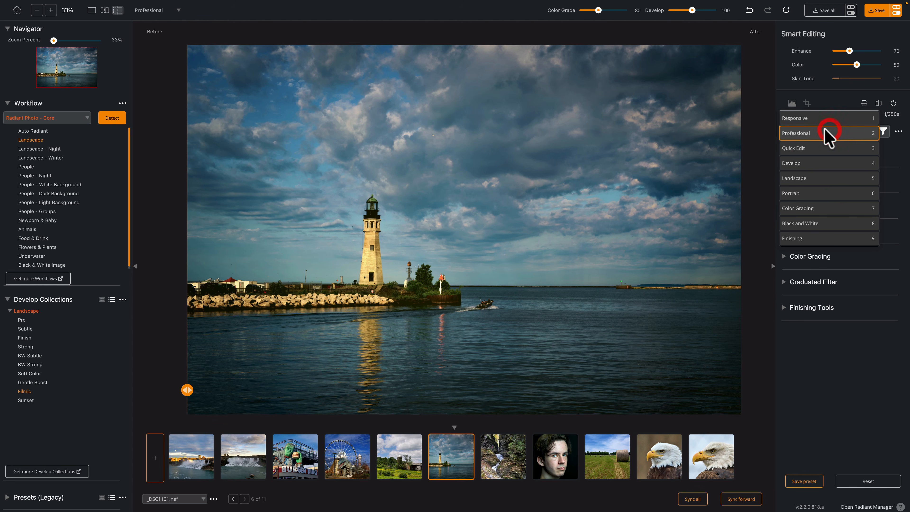
{"action": "left_click", "coordinate": [821, 120]}
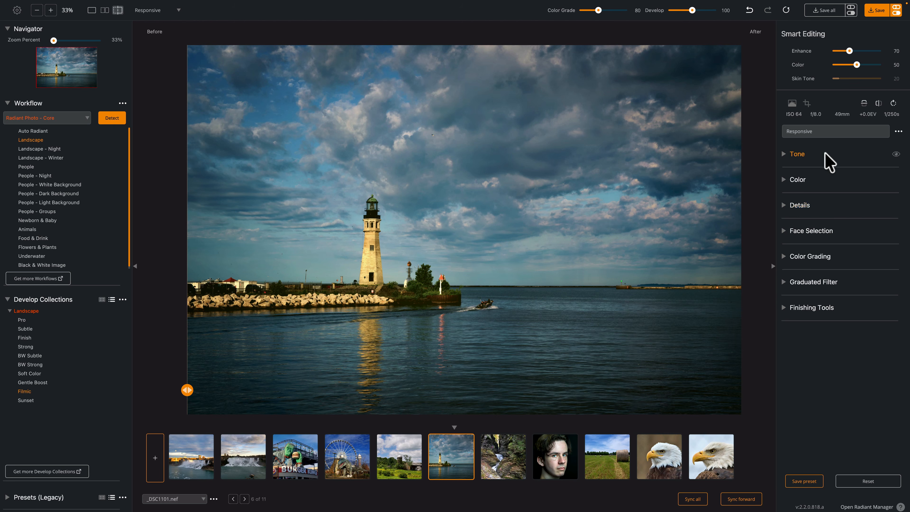
{"action": "left_click", "coordinate": [813, 133]}
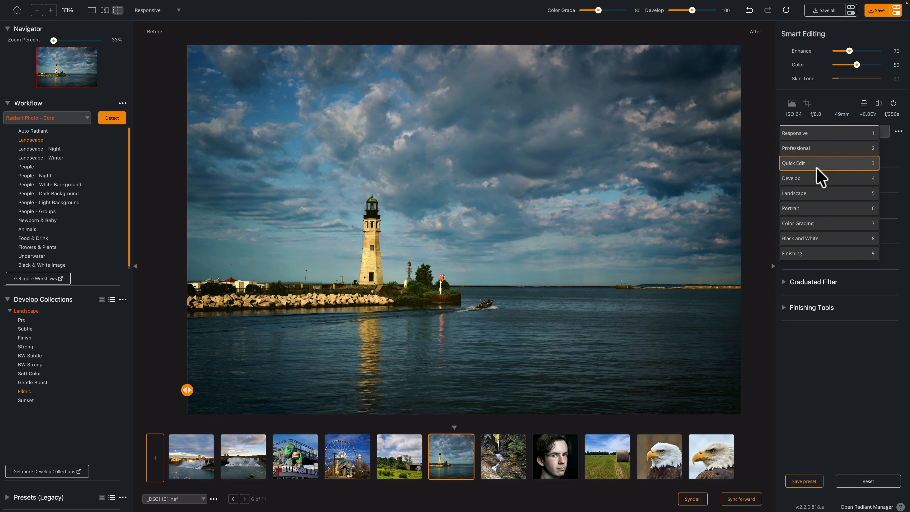
{"action": "left_click", "coordinate": [802, 136]}
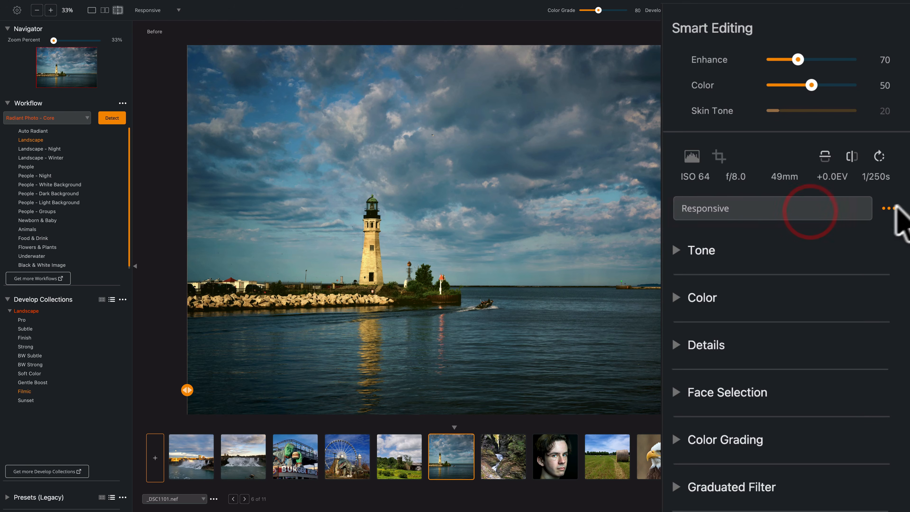
Open the workspace manager, try the visibility setting of the Portrait workspace, and close the manager
{"action": "left_click", "coordinate": [896, 133]}
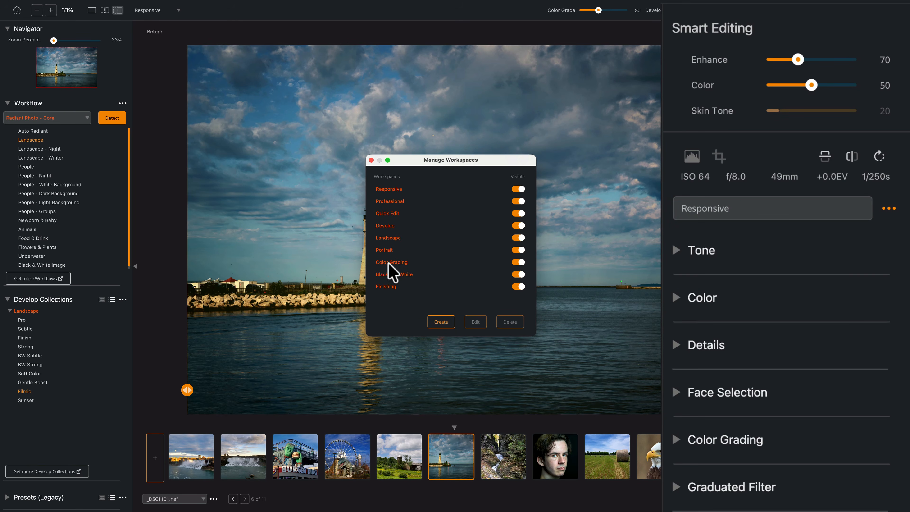
{"action": "left_click", "coordinate": [518, 251]}
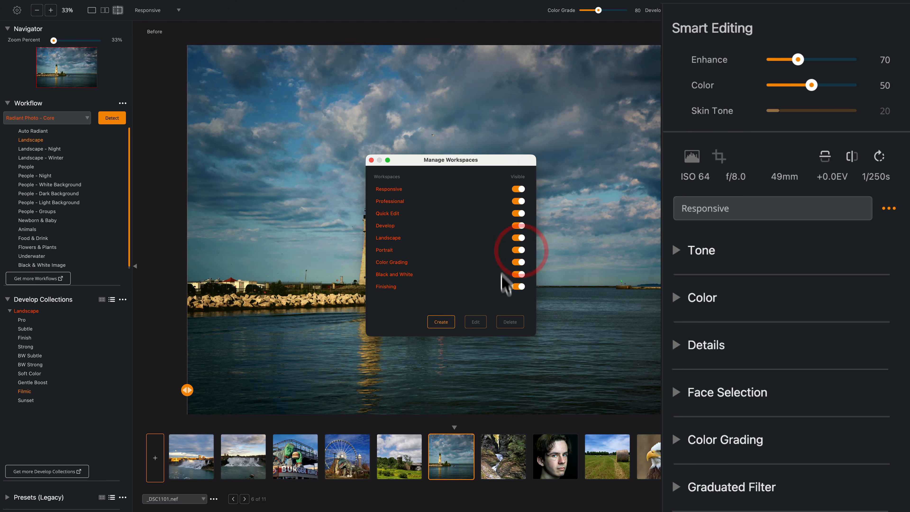
{"action": "left_click", "coordinate": [371, 160]}
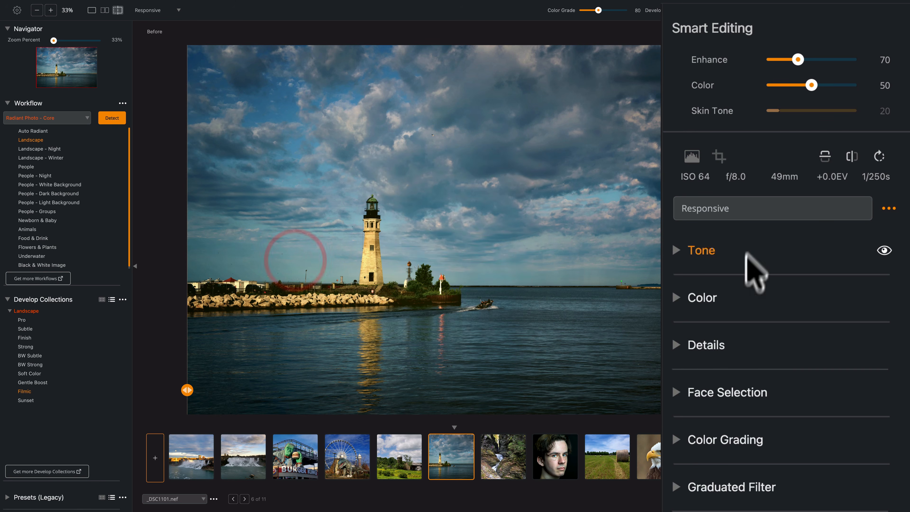
Show the histogram and open the crop and straighten controls for the lighthouse photo
{"action": "left_click", "coordinate": [692, 156]}
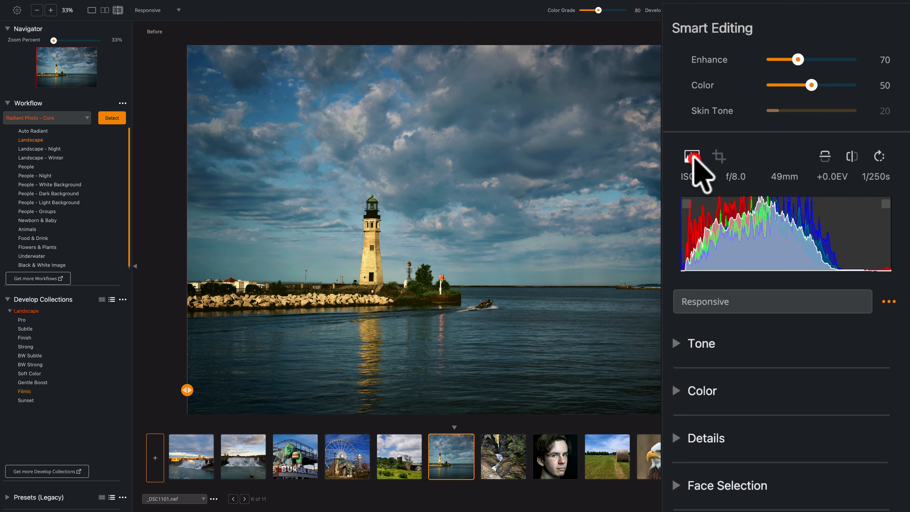
{"action": "left_click", "coordinate": [714, 153]}
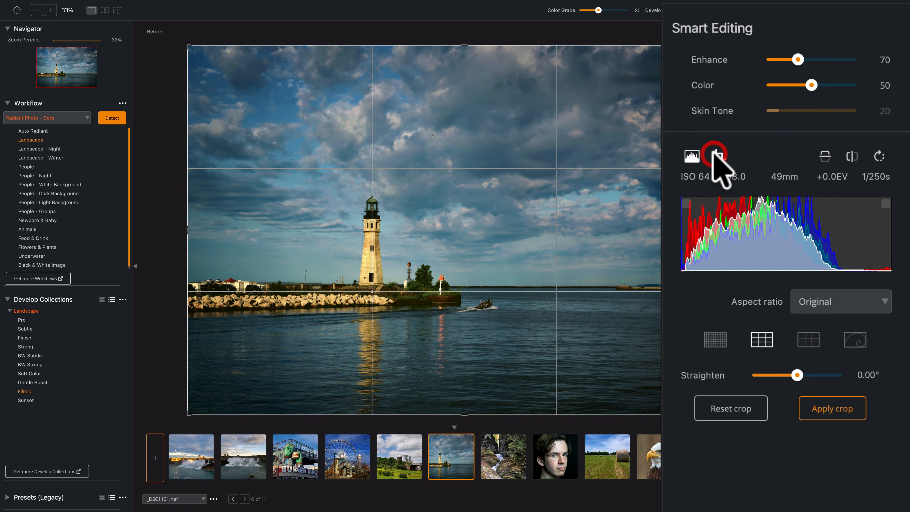
Try flipping the photo vertically and horizontally, and rotate it in quarter turns back to its original orientation
{"action": "left_click", "coordinate": [824, 153]}
{"action": "left_click", "coordinate": [824, 154]}
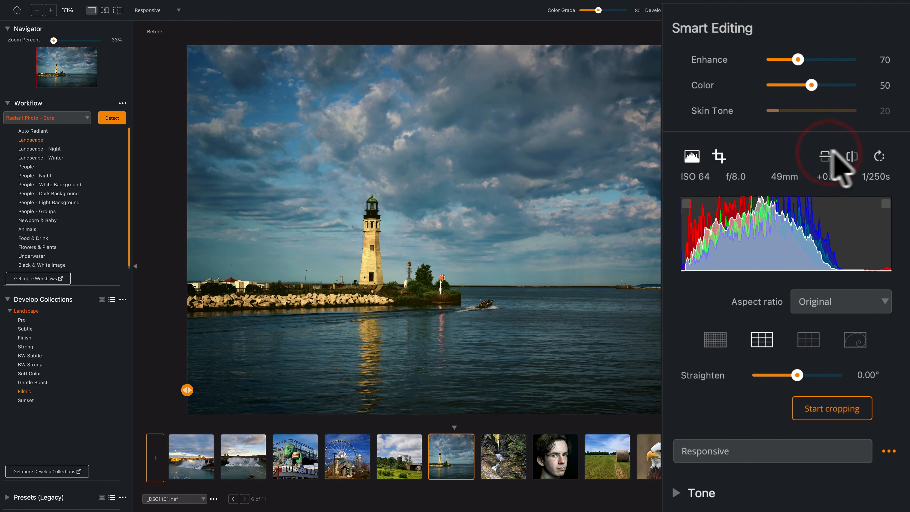
{"action": "left_click", "coordinate": [850, 153]}
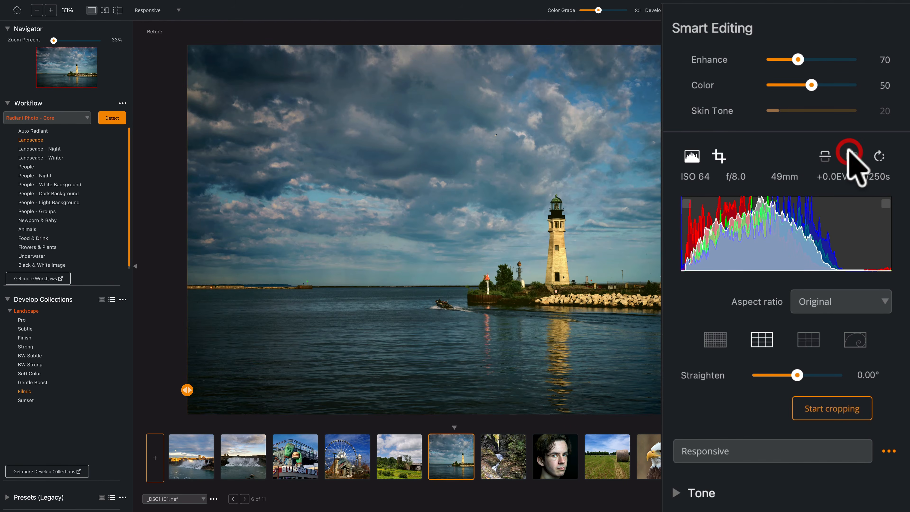
{"action": "left_click", "coordinate": [850, 153]}
{"action": "left_click", "coordinate": [879, 156]}
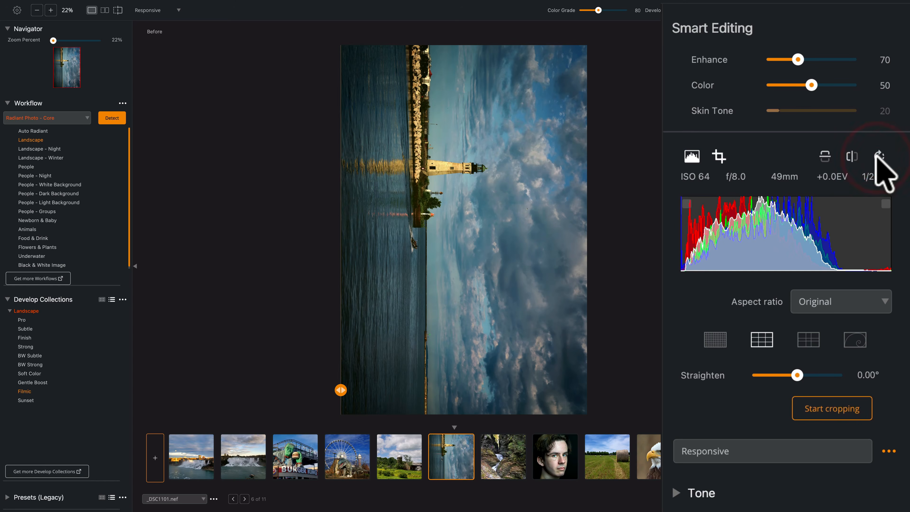
{"action": "left_click", "coordinate": [878, 156]}
{"action": "left_click", "coordinate": [878, 156]}
{"action": "left_click", "coordinate": [879, 156]}
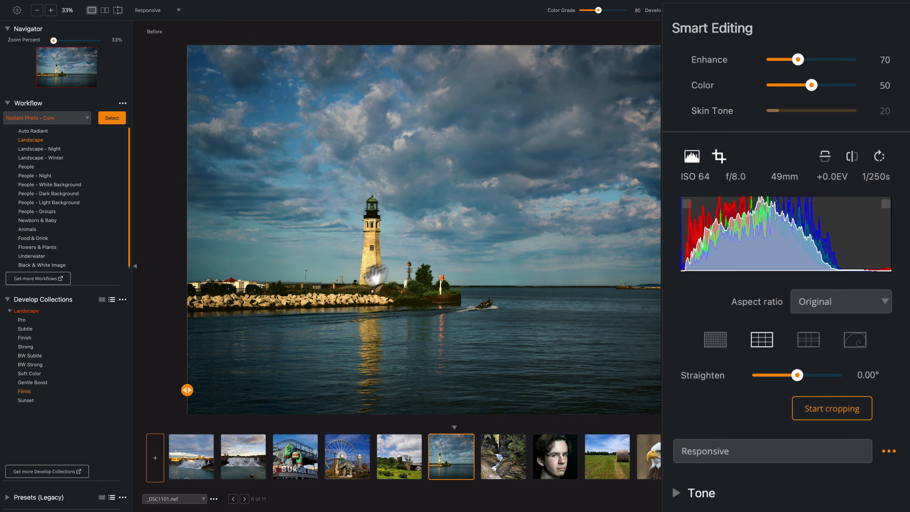
Apply the Pro look and experiment with the Smart Editing sliders, ending with Enhance and Color both at 100
{"action": "left_click", "coordinate": [21, 321]}
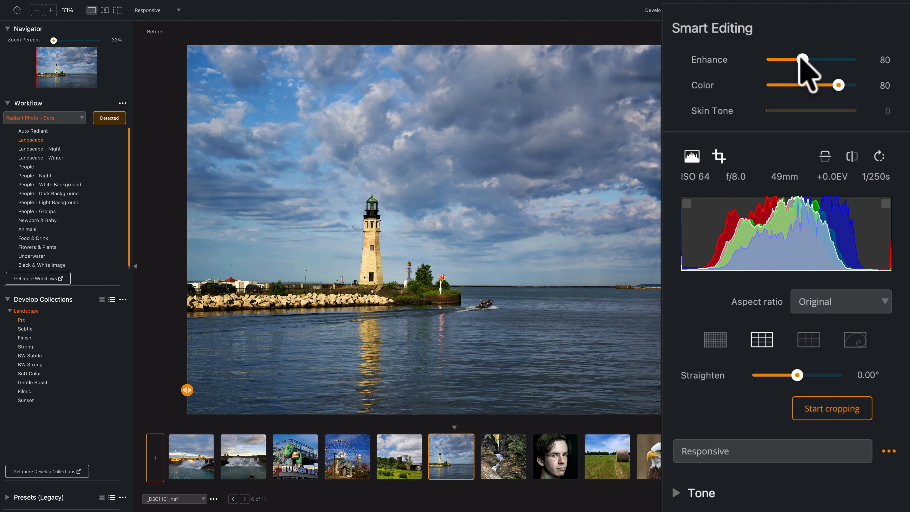
{"action": "left_click_drag", "start_coordinate": [800, 57], "coordinate": [856, 86]}
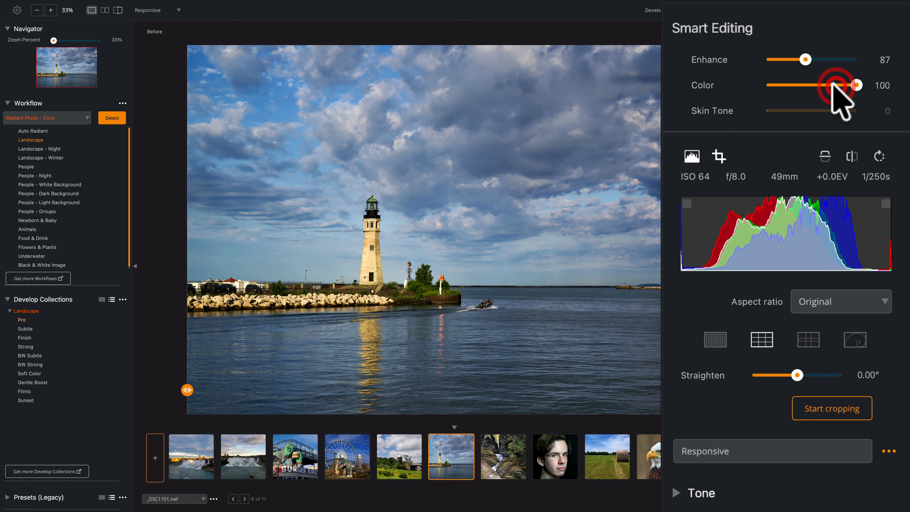
{"action": "double_click", "coordinate": [797, 59]}
{"action": "double_click", "coordinate": [723, 59]}
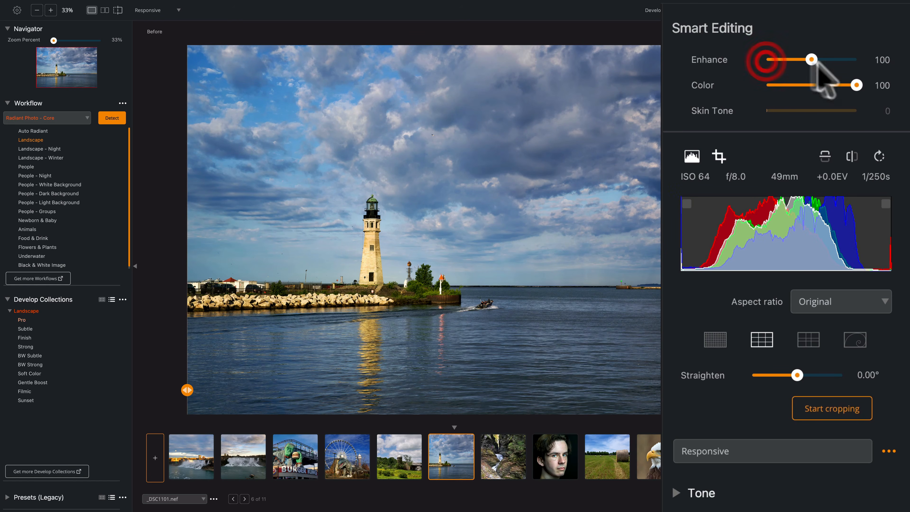
{"action": "left_click_drag", "start_coordinate": [854, 85], "coordinate": [813, 85]}
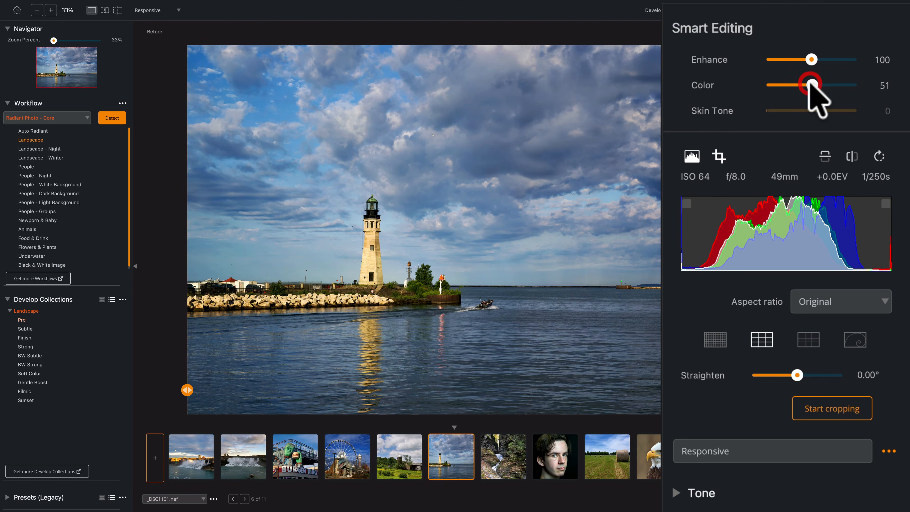
{"action": "double_click", "coordinate": [813, 85]}
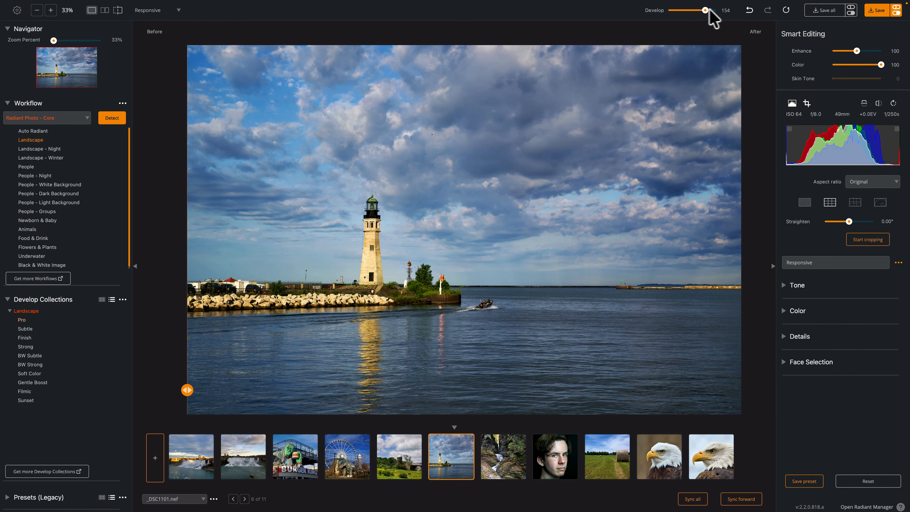
Try different overall Develop strengths on the lighthouse photo, including 86, 114 and 47
{"action": "left_click_drag", "start_coordinate": [710, 10], "coordinate": [666, 9]}
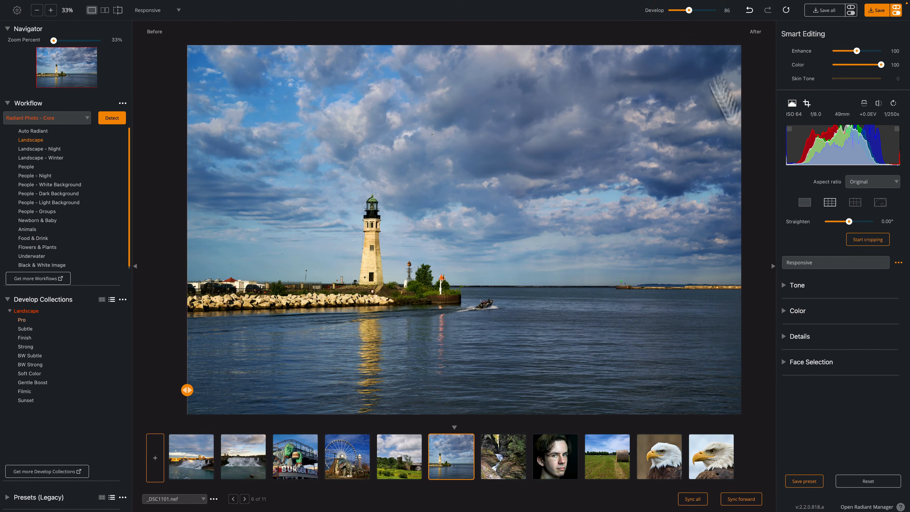
{"action": "left_click_drag", "start_coordinate": [698, 11], "coordinate": [695, 11]}
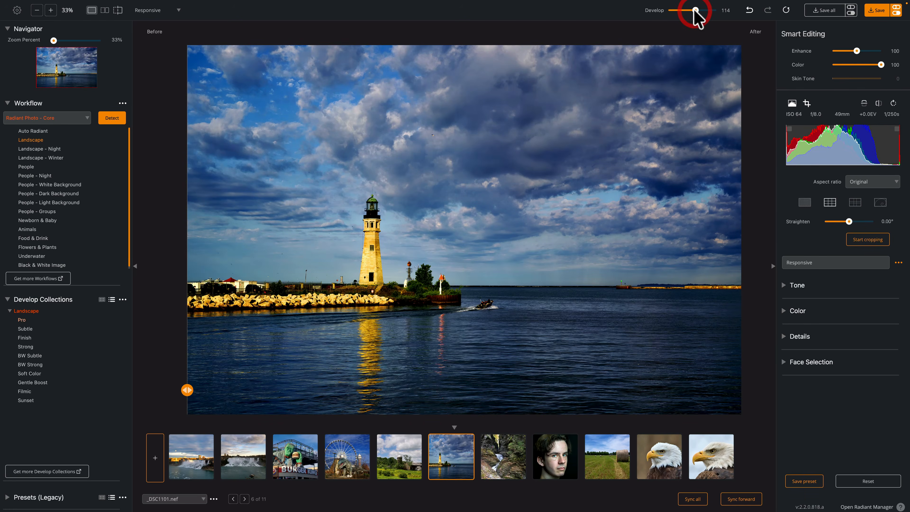
{"action": "left_click_drag", "start_coordinate": [694, 9], "coordinate": [680, 10]}
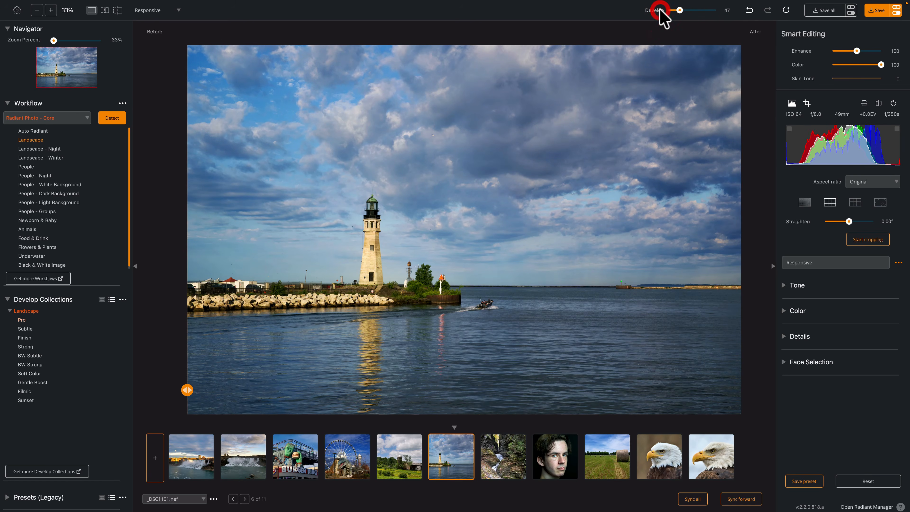
{"action": "double_click", "coordinate": [678, 10]}
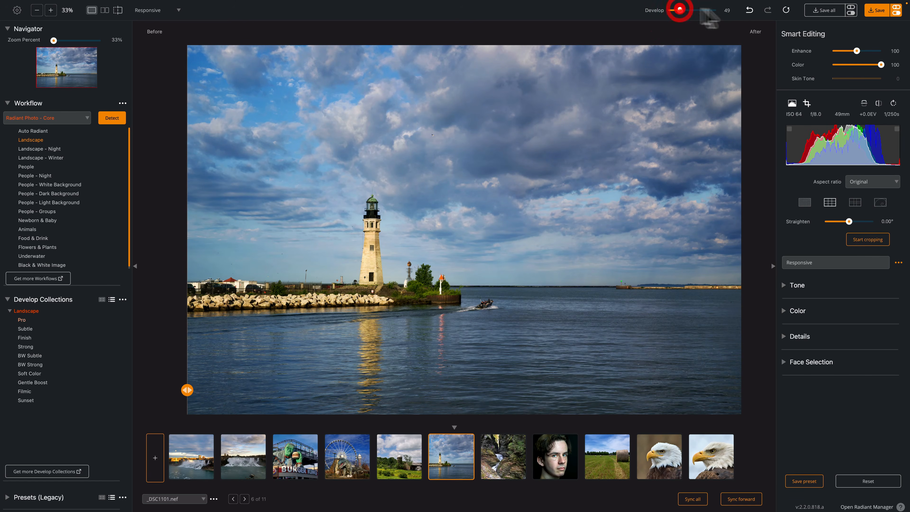
Reset all adjustments on the lighthouse photo to their starting values and hide the histogram
{"action": "left_click", "coordinate": [786, 9]}
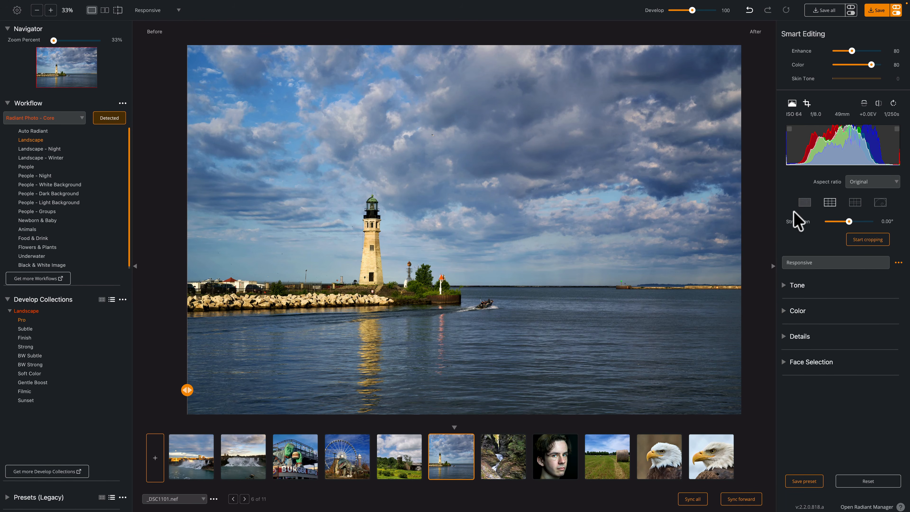
{"action": "left_click", "coordinate": [792, 104]}
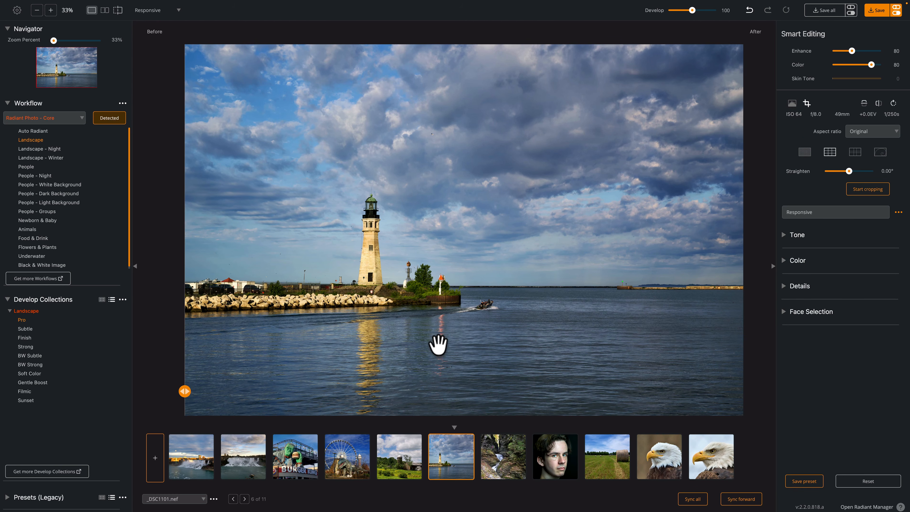
Open the first waterfall photo, apply the Landscape workflow with the Sunset look, and try the before/after divider
{"action": "left_click", "coordinate": [203, 458]}
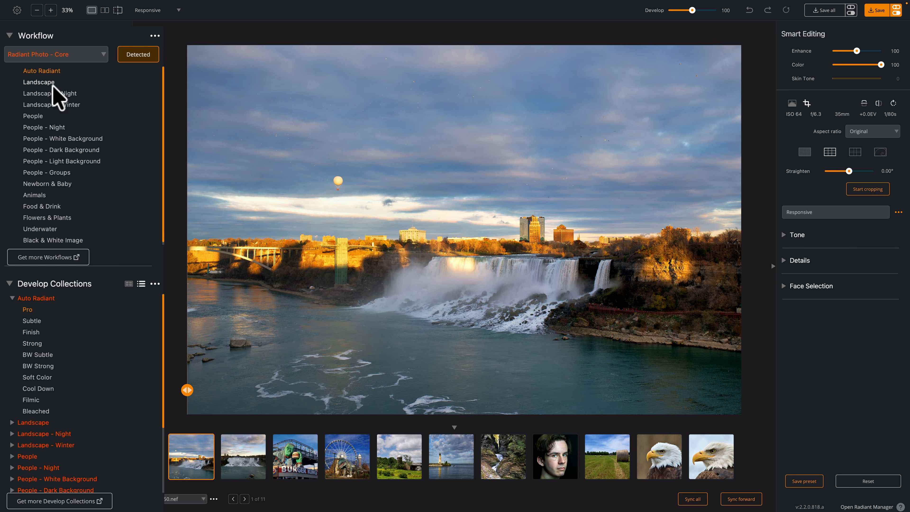
{"action": "left_click", "coordinate": [42, 82]}
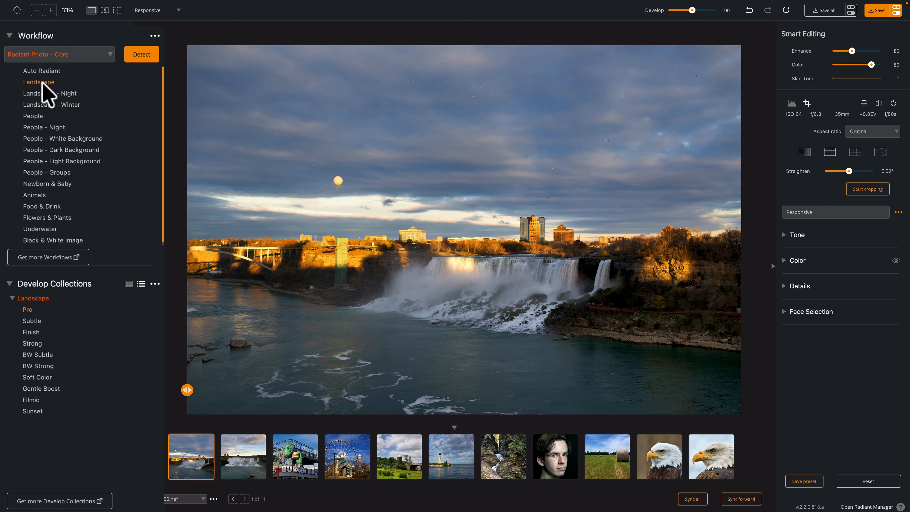
{"action": "left_click", "coordinate": [32, 411]}
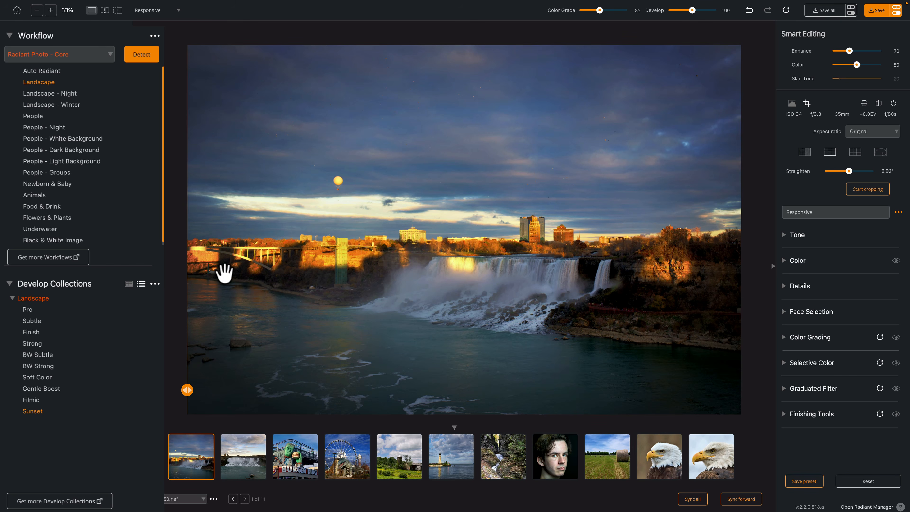
{"action": "left_click_drag", "start_coordinate": [187, 390], "coordinate": [95, 357]}
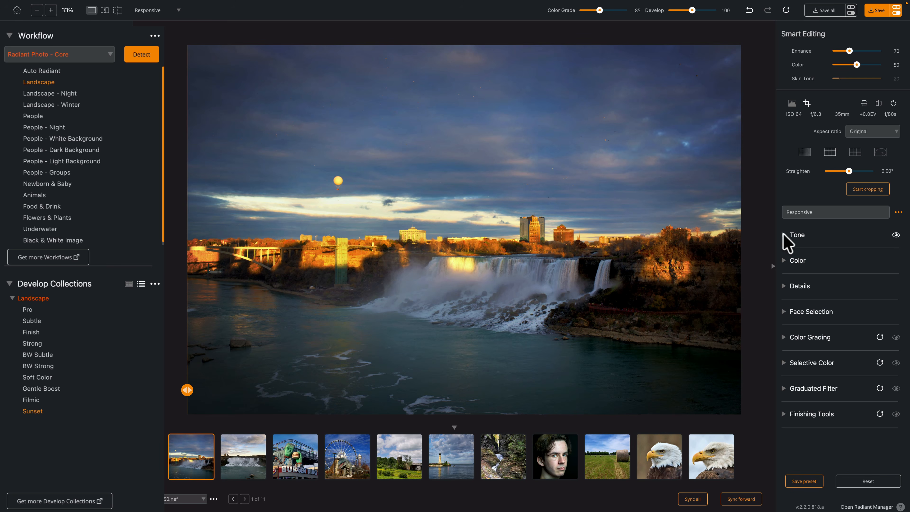
Examine the Tone adjustments on the waterfall photo and close that section again
{"action": "left_click", "coordinate": [785, 234]}
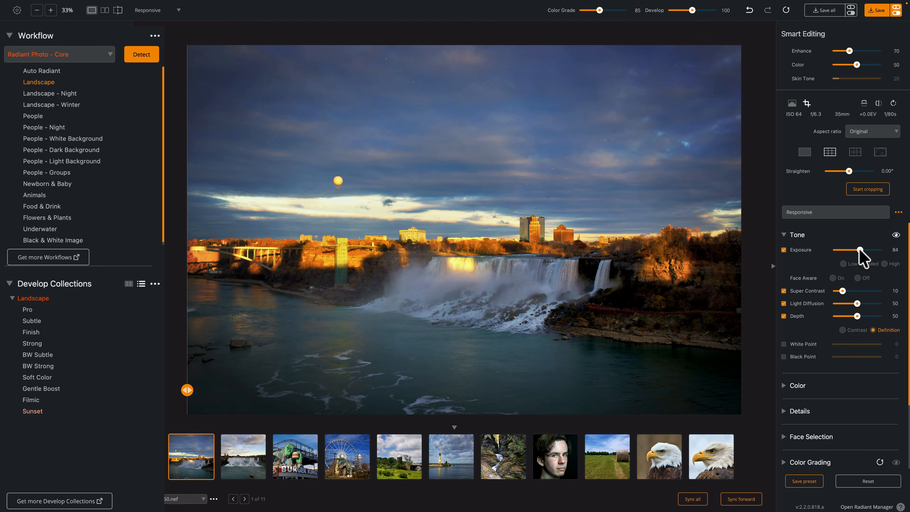
{"action": "left_click", "coordinate": [785, 235]}
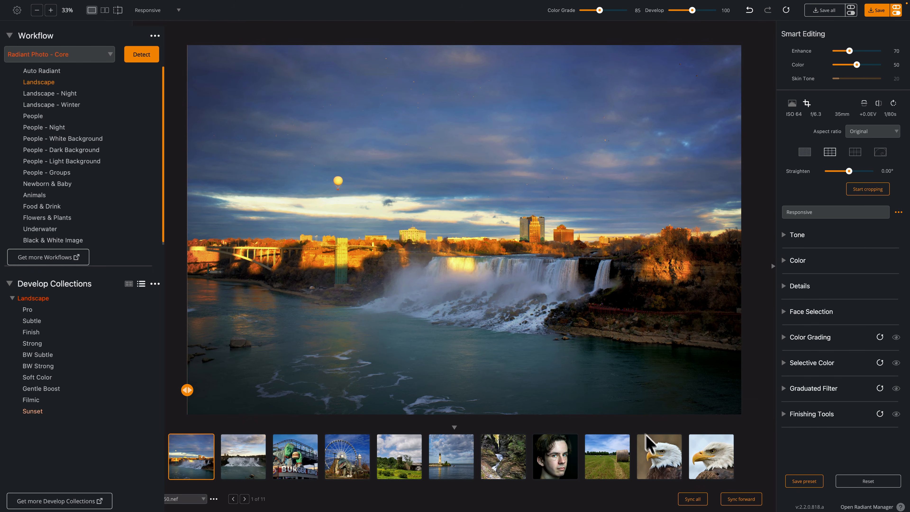
Open the bald eagle photo with the brown background and try the before/after divider
{"action": "left_click", "coordinate": [656, 456]}
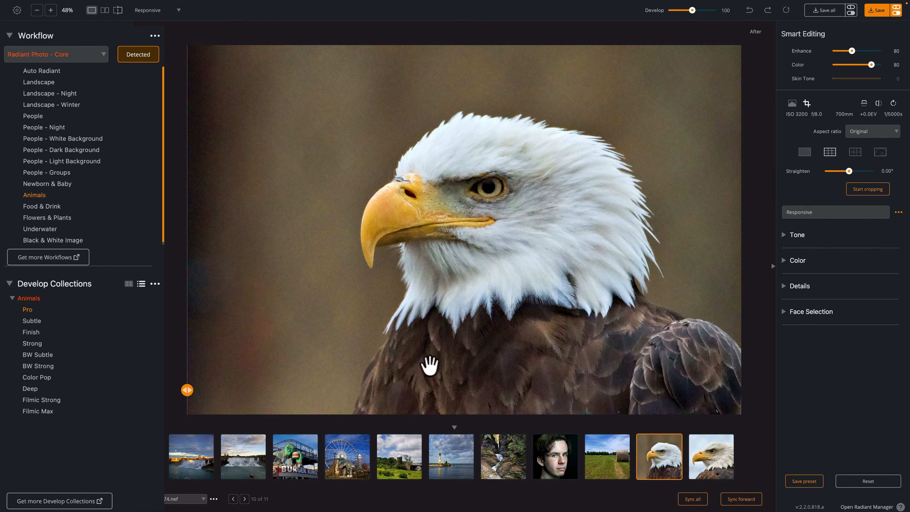
{"action": "left_click_drag", "start_coordinate": [187, 391], "coordinate": [118, 355]}
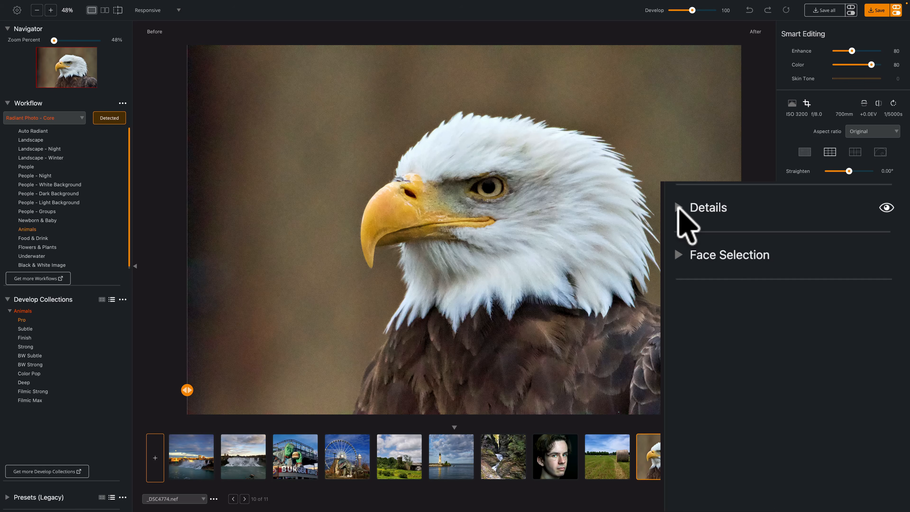
Enable Noise in the eagle photo's Details and try the different noise methods, ending with the last, densest-dot one
{"action": "left_click", "coordinate": [678, 207]}
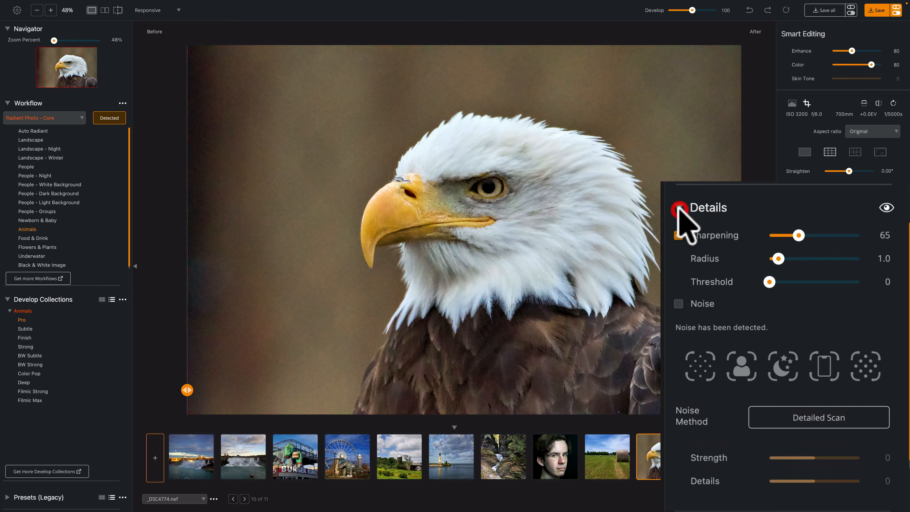
{"action": "left_click", "coordinate": [679, 304]}
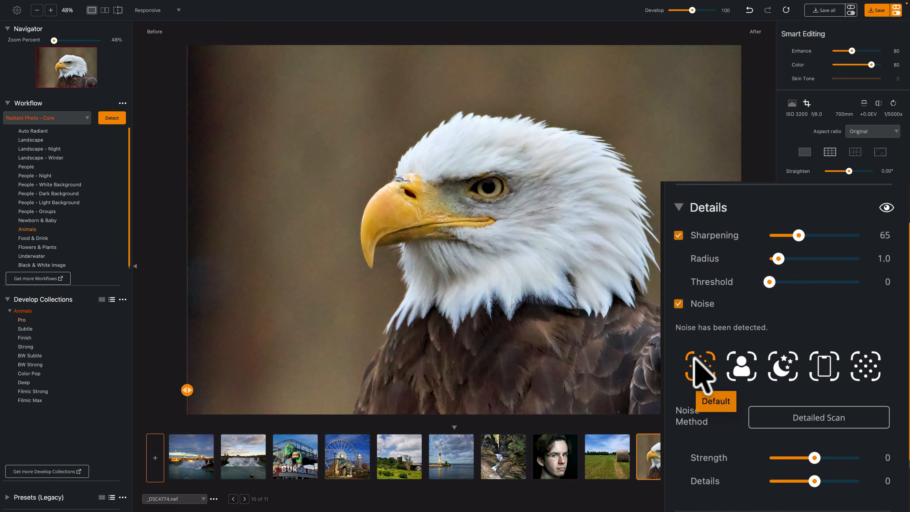
{"action": "left_click", "coordinate": [741, 367]}
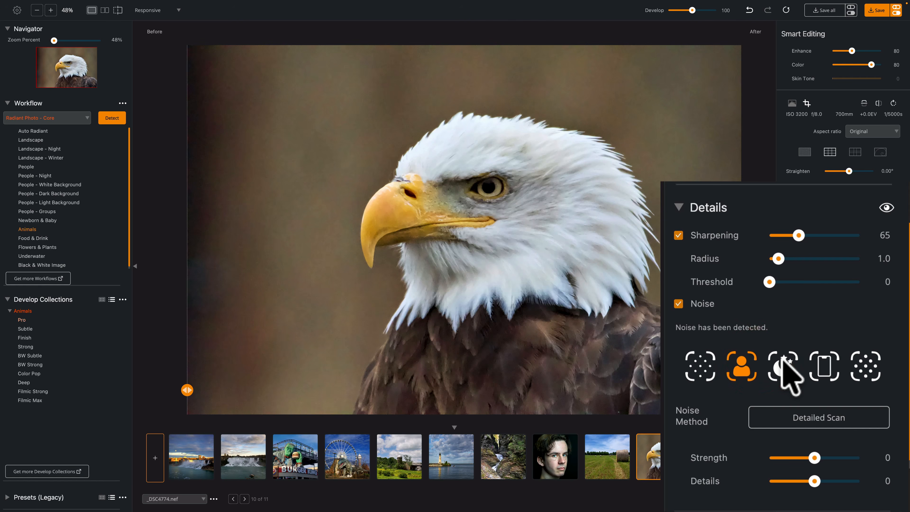
{"action": "left_click", "coordinate": [782, 359]}
{"action": "left_click", "coordinate": [826, 360]}
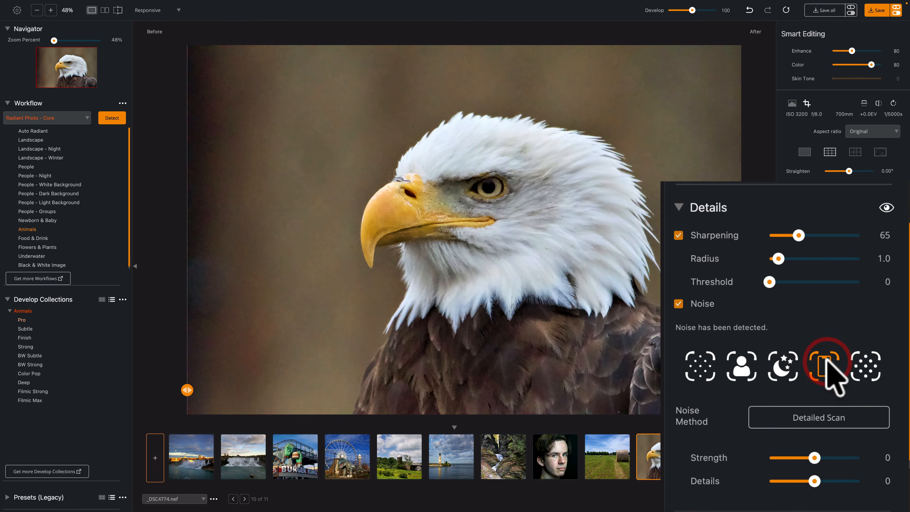
{"action": "left_click", "coordinate": [866, 360]}
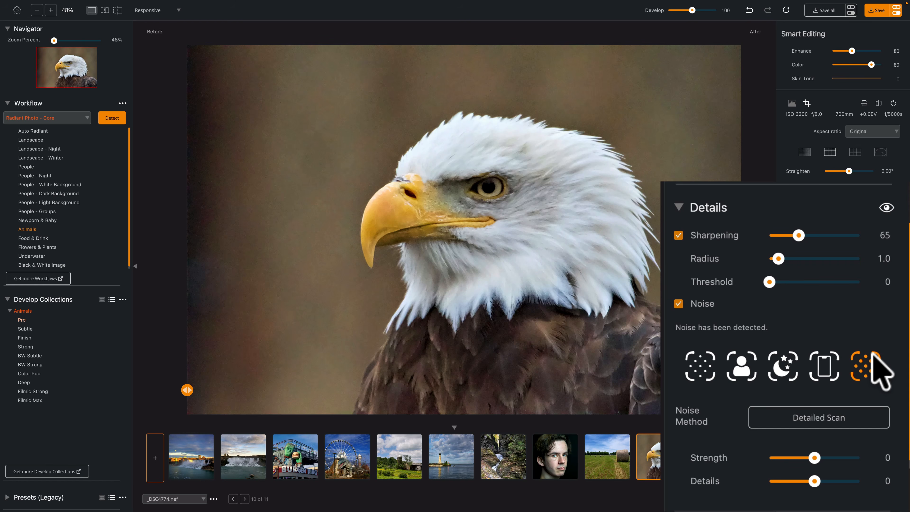
Set the noise reduction Strength to 30 and compare the eagle photo with its unedited version
{"action": "scroll", "coordinate": [860, 362], "scroll_direction": "down", "scroll_amount": 1}
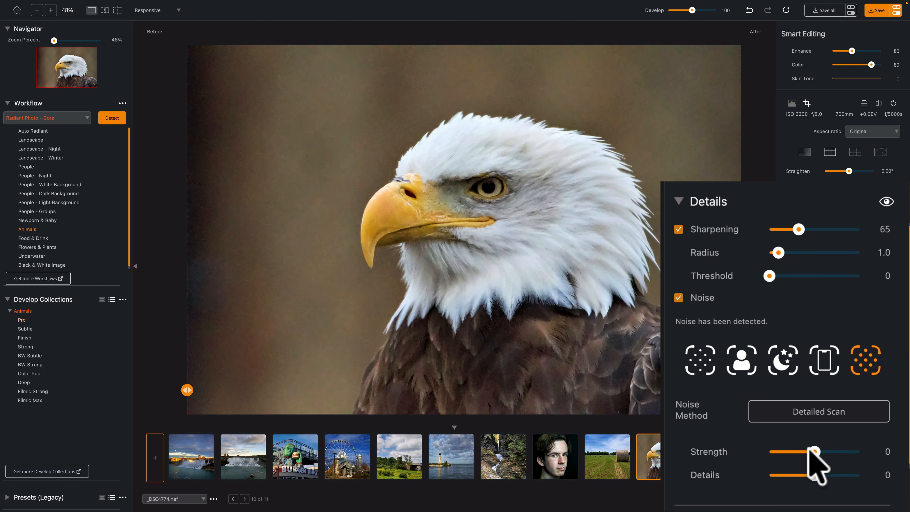
{"action": "left_click_drag", "start_coordinate": [812, 451], "coordinate": [864, 451]}
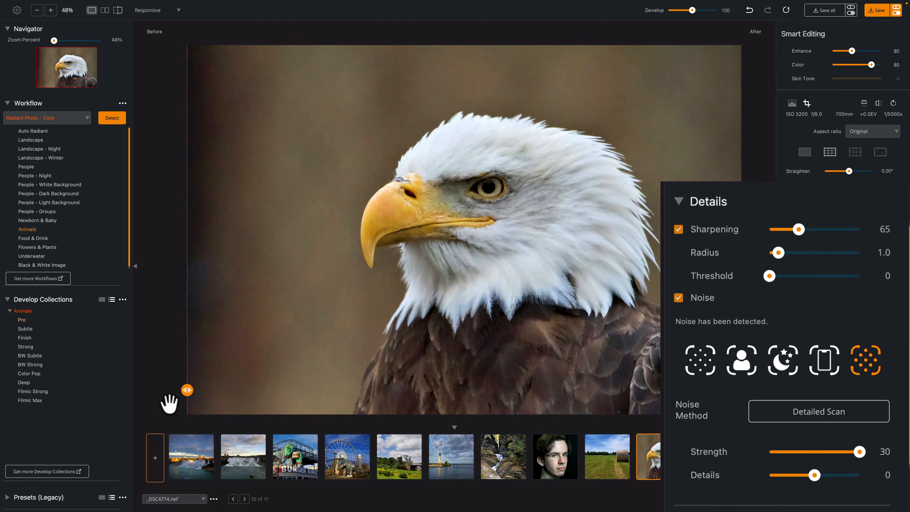
{"action": "left_click_drag", "start_coordinate": [187, 390], "coordinate": [162, 372]}
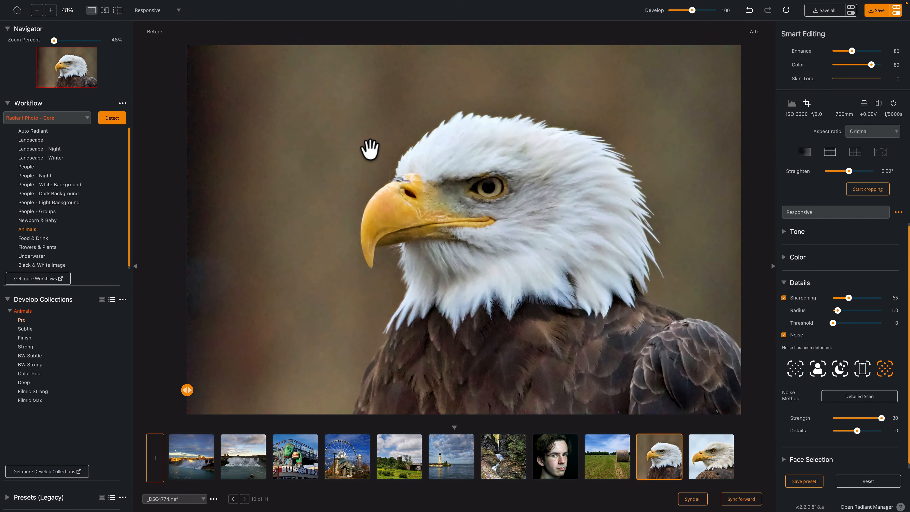
{"action": "left_click", "coordinate": [369, 149]}
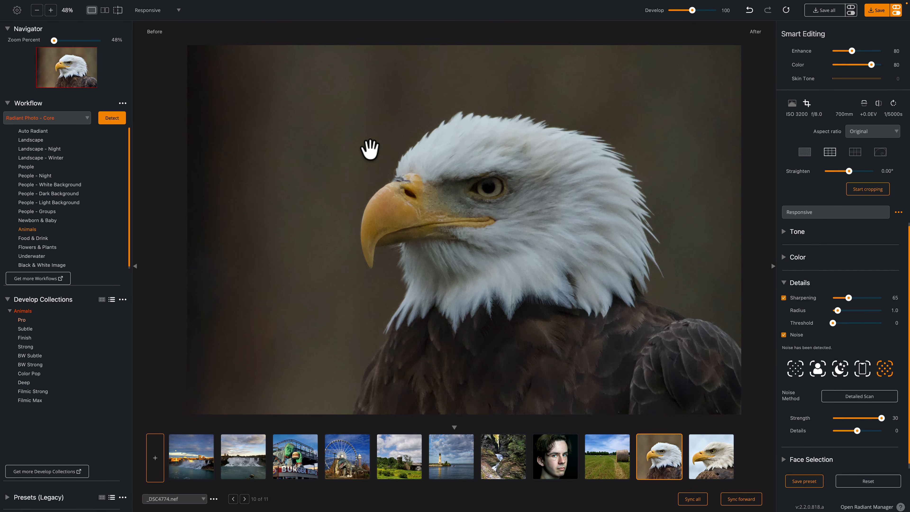
{"action": "left_click", "coordinate": [369, 149]}
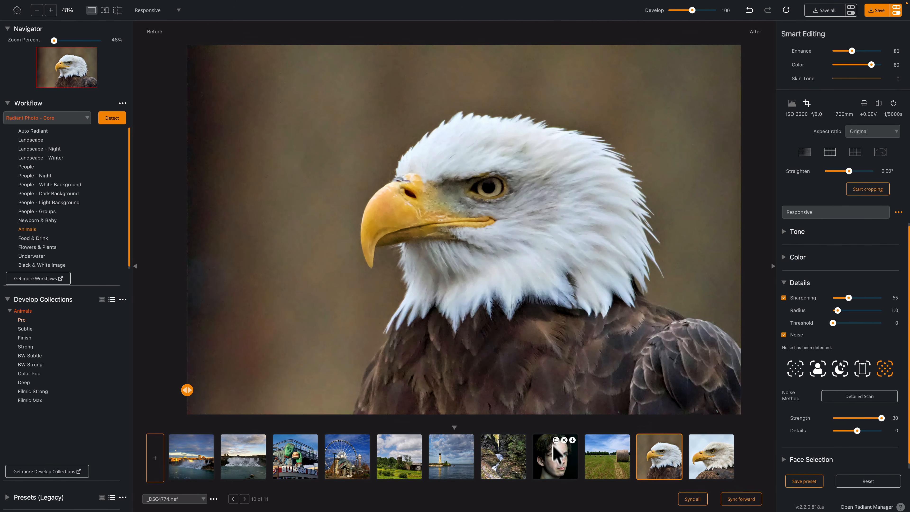
Open the dark-background portrait and compare before and after with the divider over the face's dark side
{"action": "left_click", "coordinate": [558, 474]}
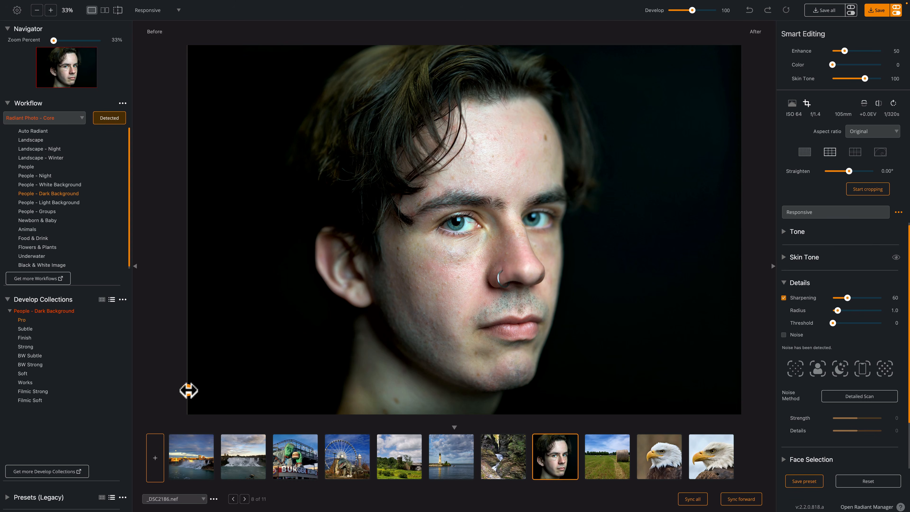
{"action": "left_click_drag", "start_coordinate": [187, 391], "coordinate": [261, 346]}
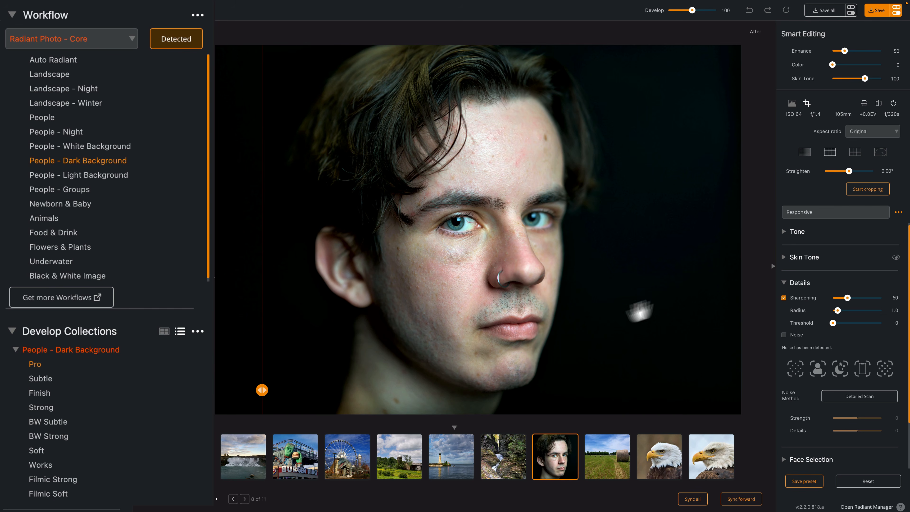
Collapse the Details section, hide the crop controls, and leave the histogram hidden
{"action": "left_click", "coordinate": [787, 284]}
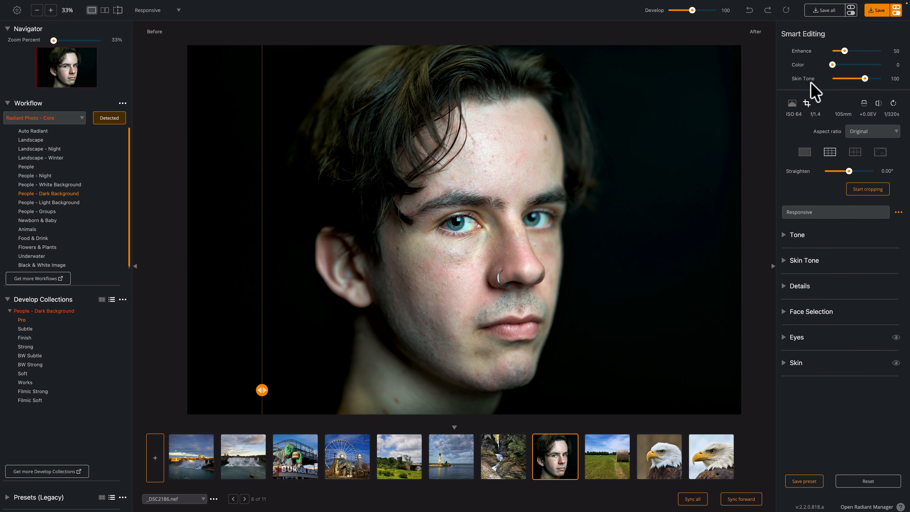
{"action": "left_click", "coordinate": [794, 102]}
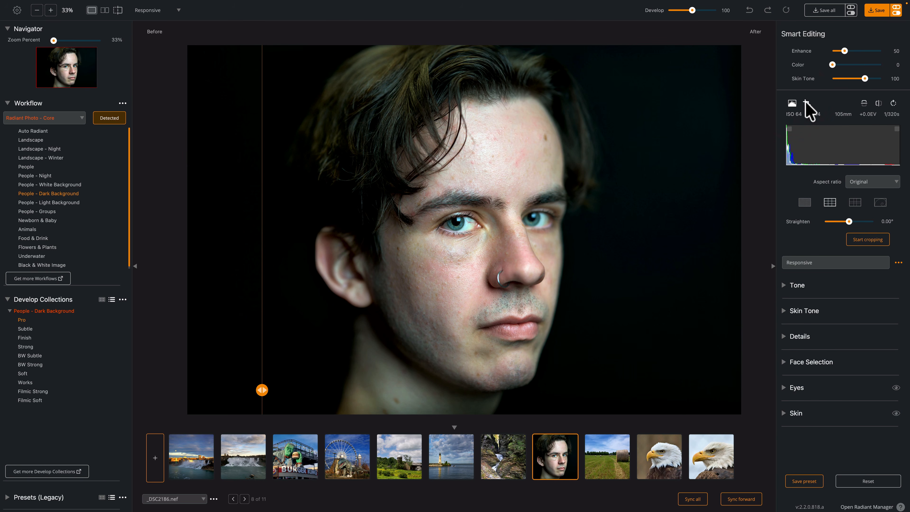
{"action": "left_click", "coordinate": [807, 104]}
{"action": "left_click", "coordinate": [791, 104]}
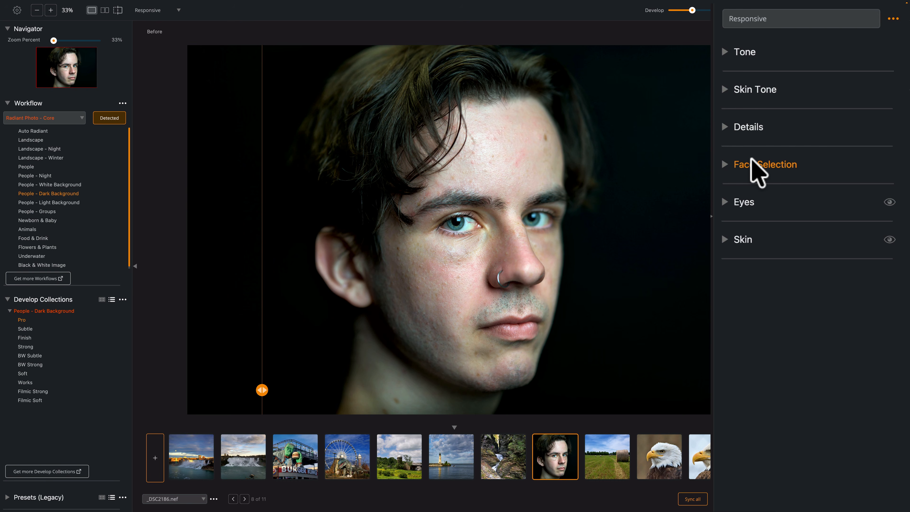
Set the portrait's skin Smooth to 50 and Blemish Removal to 75, and collapse the Skin section
{"action": "left_click", "coordinate": [725, 239]}
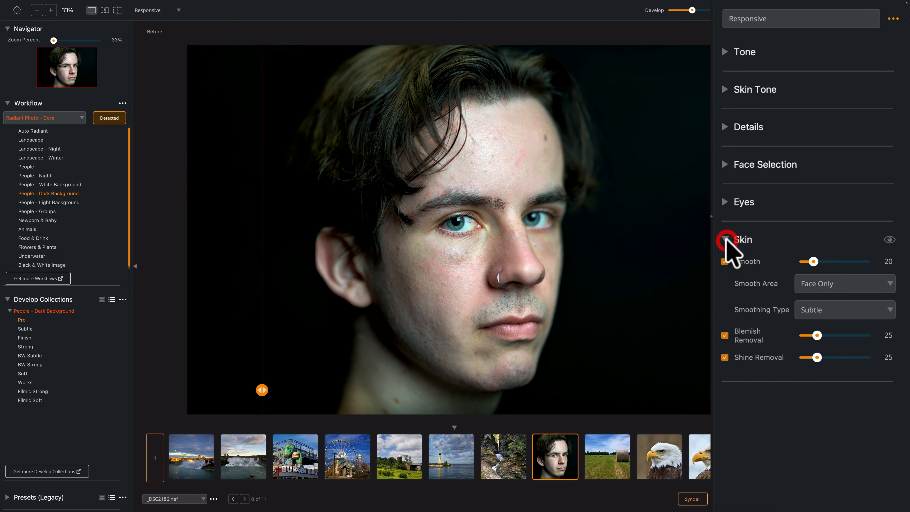
{"action": "left_click_drag", "start_coordinate": [816, 261], "coordinate": [835, 262]}
{"action": "left_click_drag", "start_coordinate": [816, 335], "coordinate": [851, 336]}
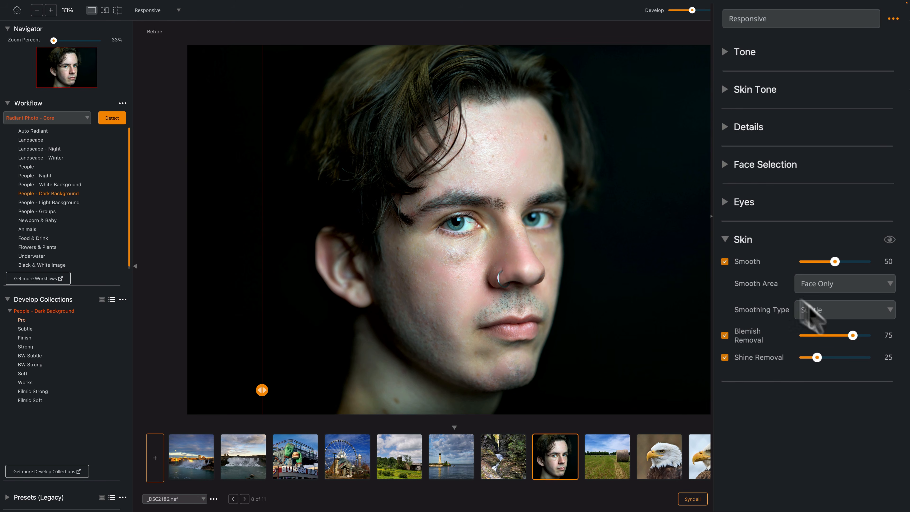
{"action": "left_click", "coordinate": [725, 239]}
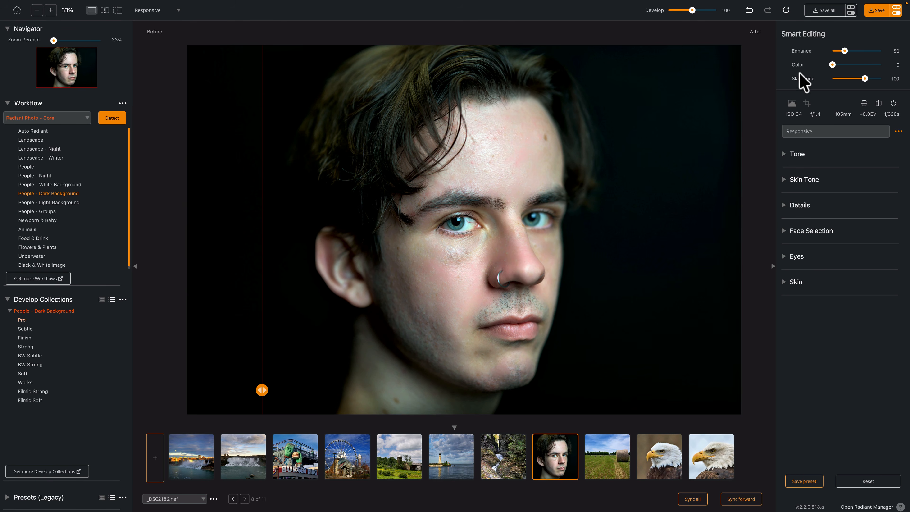
Raise the portrait's Smart Editing Skin Tone to 140
{"action": "left_click_drag", "start_coordinate": [865, 78], "coordinate": [866, 78]}
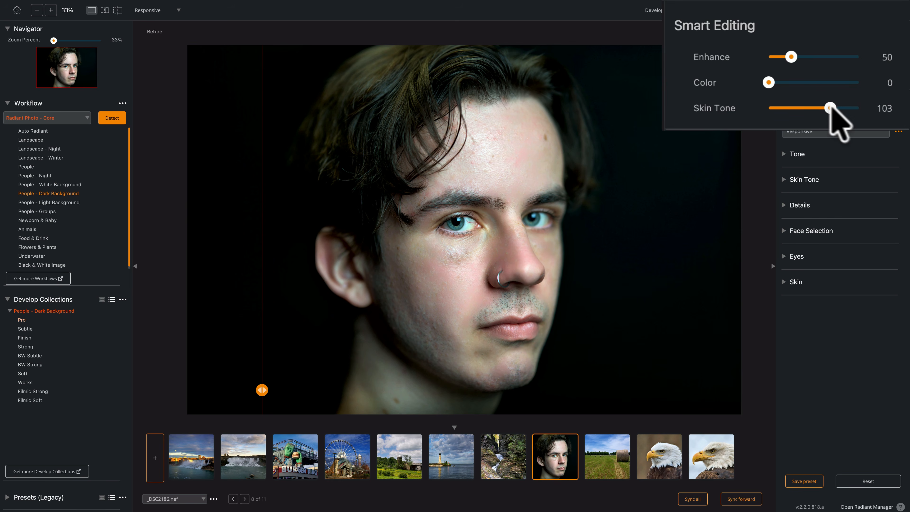
{"action": "left_click_drag", "start_coordinate": [831, 108], "coordinate": [852, 107]}
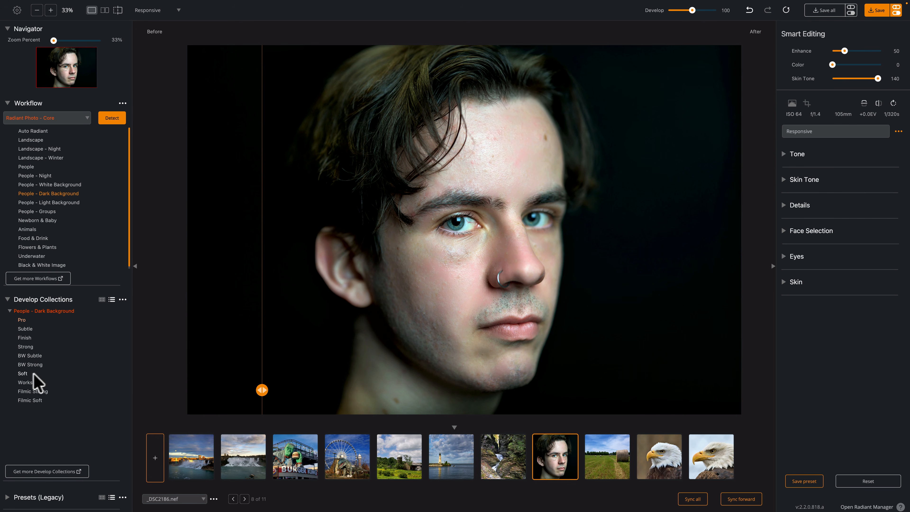
Open the hay bale field photo, switch to the Professional workspace, and turn off its filter to show all tool sections
{"action": "mouse_move", "coordinate": [619, 471]}
{"action": "left_click", "coordinate": [609, 456]}
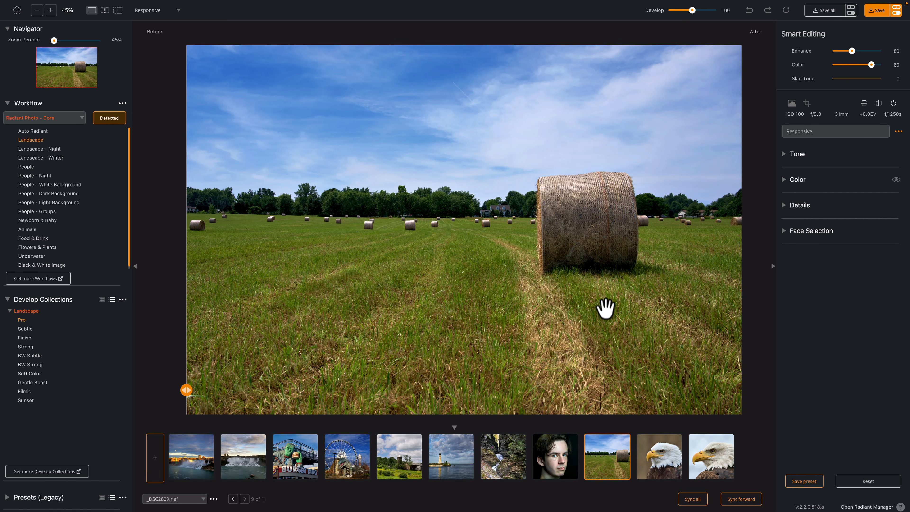
{"action": "left_click", "coordinate": [804, 133]}
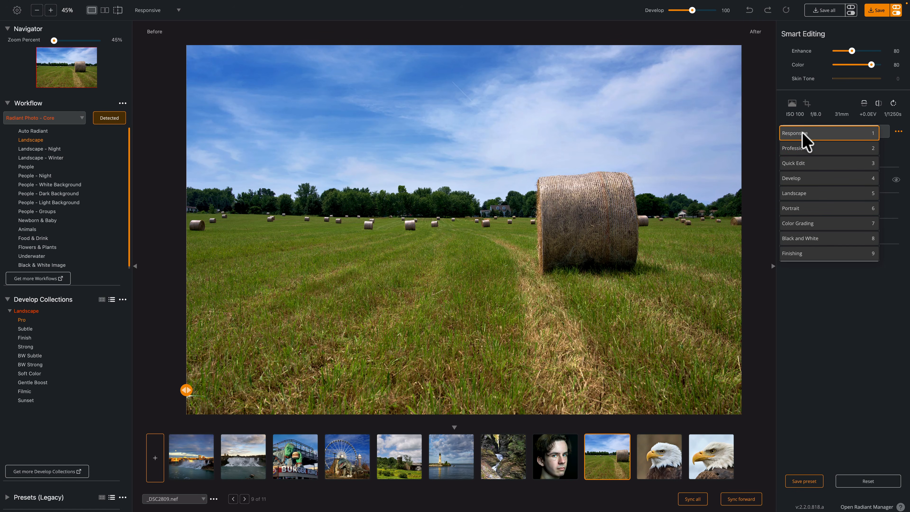
{"action": "left_click", "coordinate": [804, 148]}
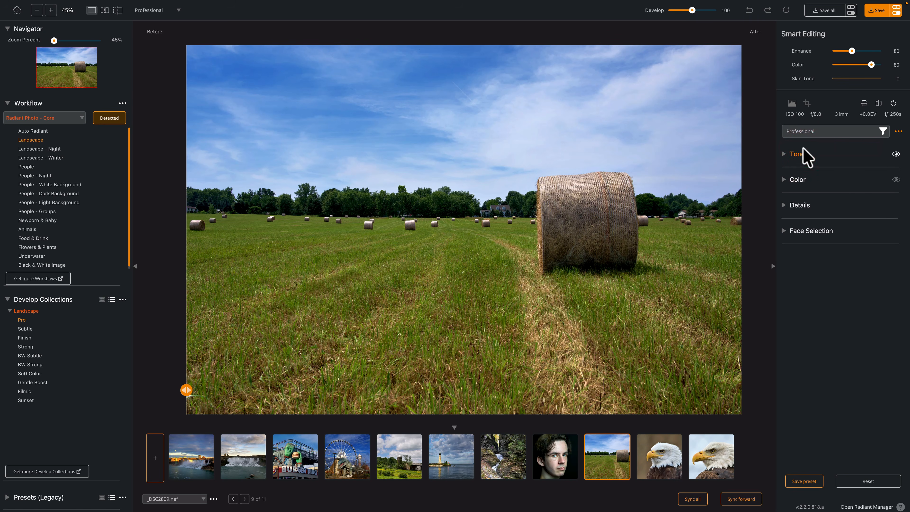
{"action": "left_click", "coordinate": [883, 132]}
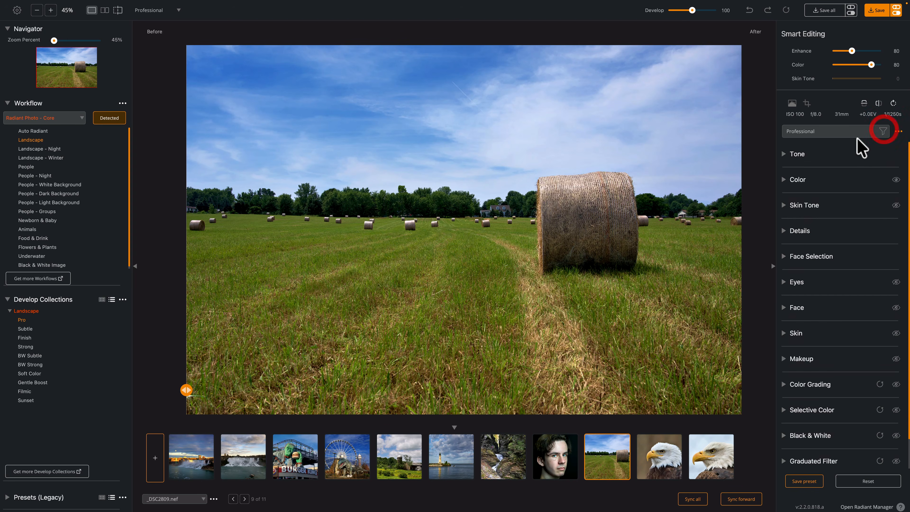
Browse the full tool list, expand Color Grading, and collapse Color Film Stocks to view the available look categories
{"action": "scroll", "coordinate": [825, 234], "scroll_direction": "down", "scroll_amount": 1}
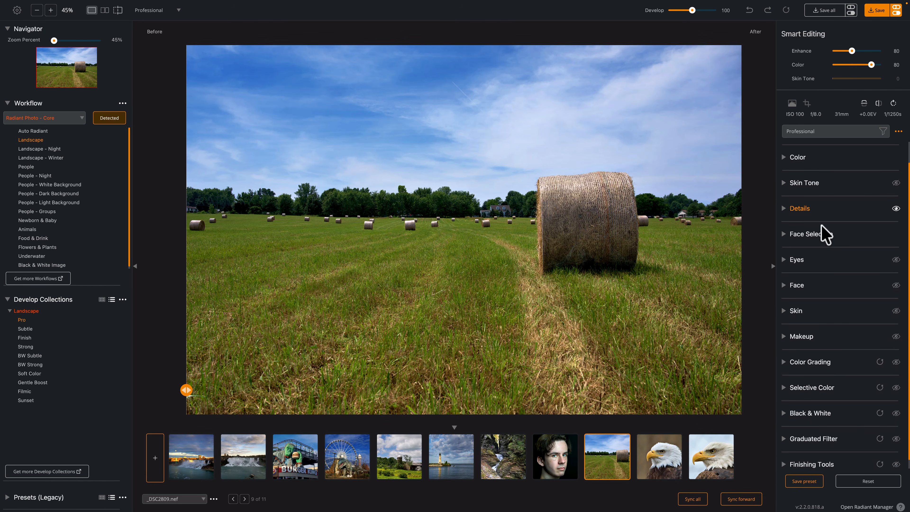
{"action": "scroll", "coordinate": [825, 233], "scroll_direction": "down", "scroll_amount": 1}
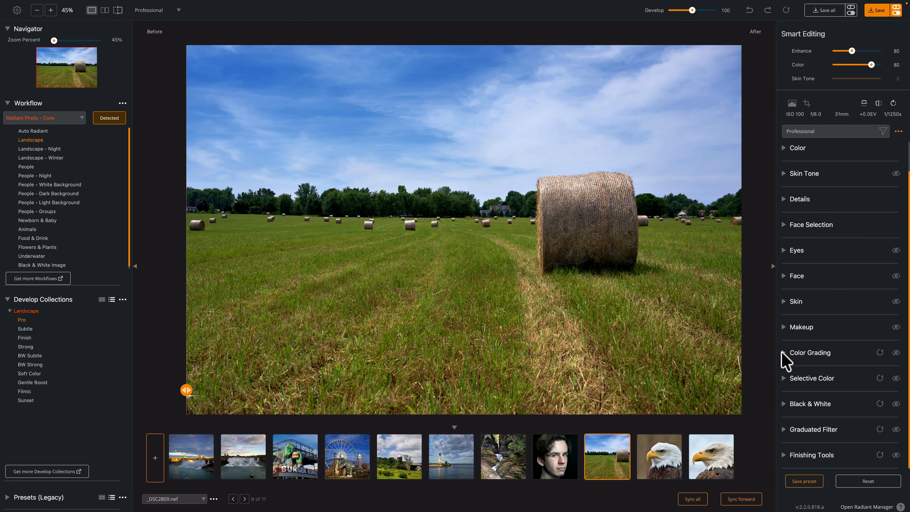
{"action": "left_click", "coordinate": [783, 352]}
{"action": "scroll", "coordinate": [823, 320], "scroll_direction": "down", "scroll_amount": 5}
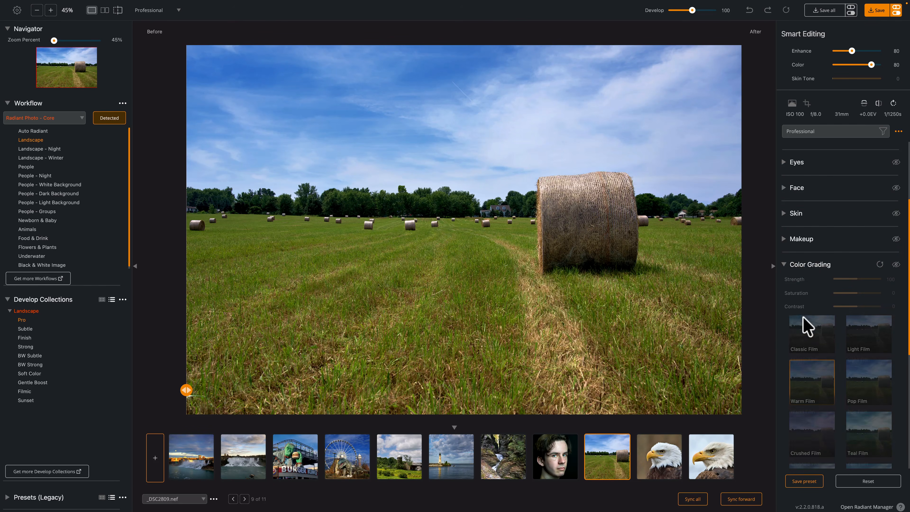
{"action": "scroll", "coordinate": [831, 210], "scroll_direction": "down", "scroll_amount": 1}
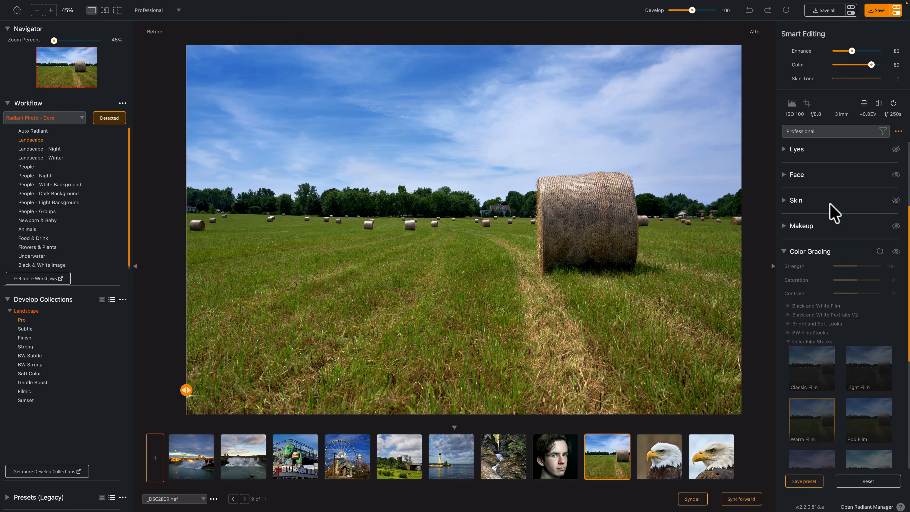
{"action": "scroll", "coordinate": [830, 204], "scroll_direction": "down", "scroll_amount": 7}
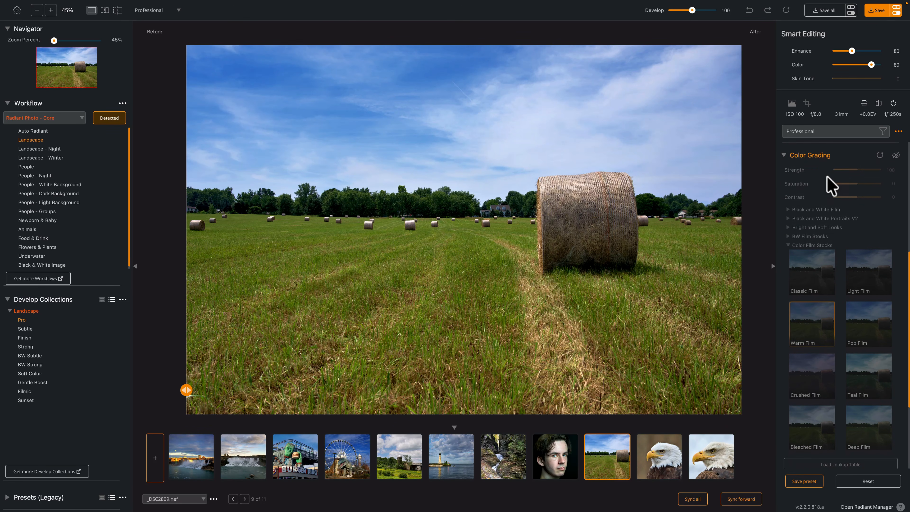
{"action": "scroll", "coordinate": [824, 177], "scroll_direction": "down", "scroll_amount": 1}
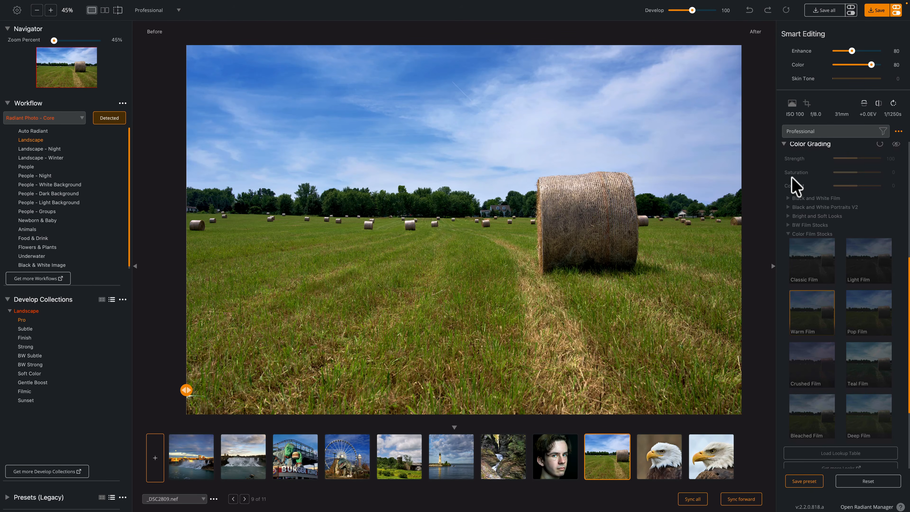
{"action": "left_click", "coordinate": [722, 171]}
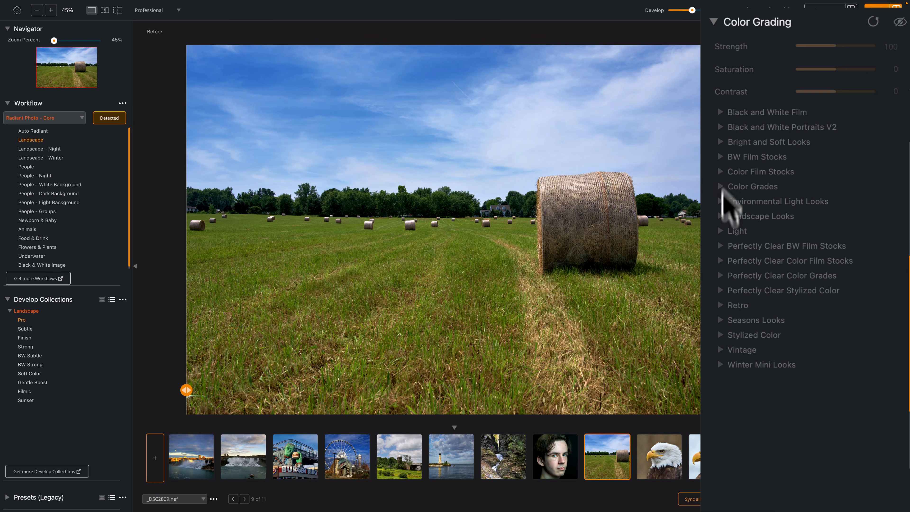
Expand the Bright and Soft Looks category and try the Faded Dreams, Daydream Drift and Honeyed Highlights looks on the hay bale photo
{"action": "left_click", "coordinate": [722, 141]}
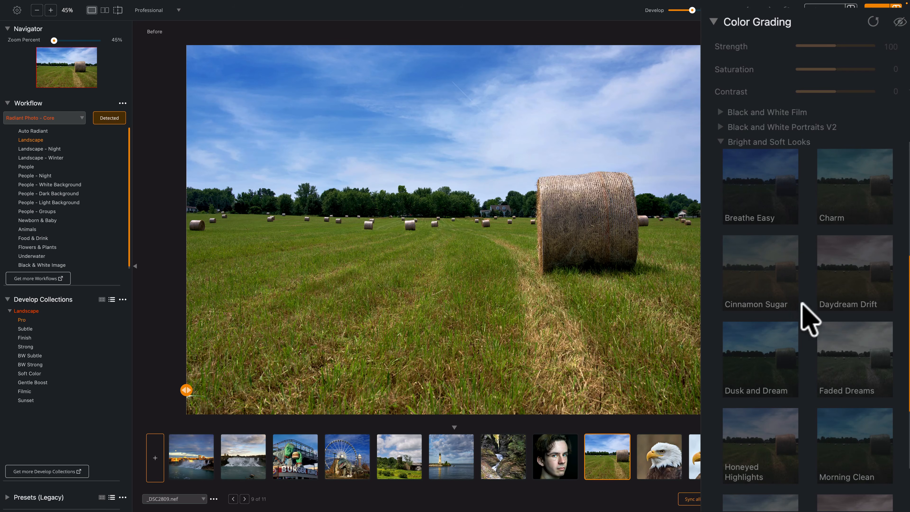
{"action": "left_click", "coordinate": [832, 346]}
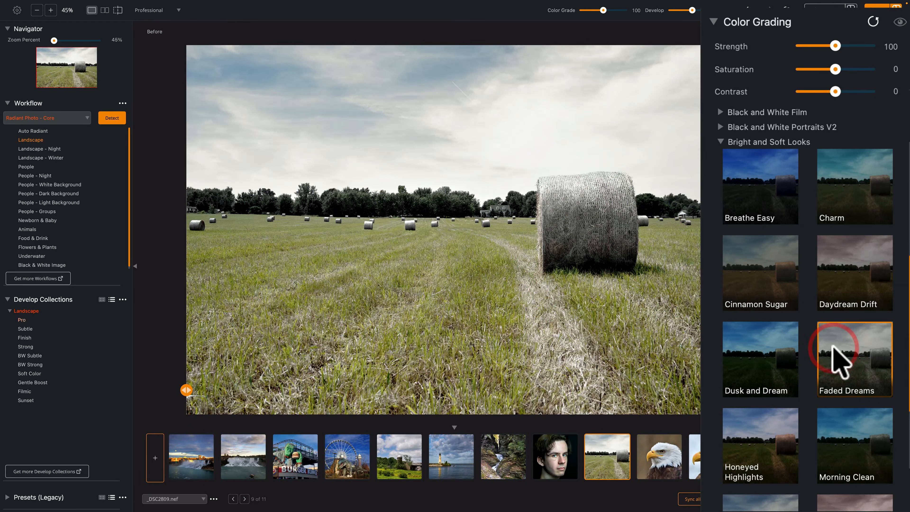
{"action": "left_click", "coordinate": [844, 274]}
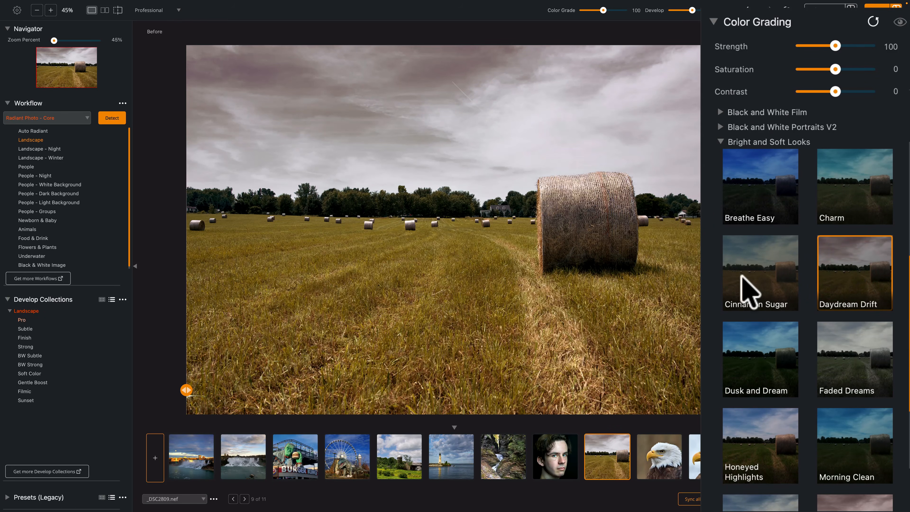
{"action": "scroll", "coordinate": [748, 291], "scroll_direction": "down", "scroll_amount": 1}
{"action": "scroll", "coordinate": [774, 310], "scroll_direction": "down", "scroll_amount": 5}
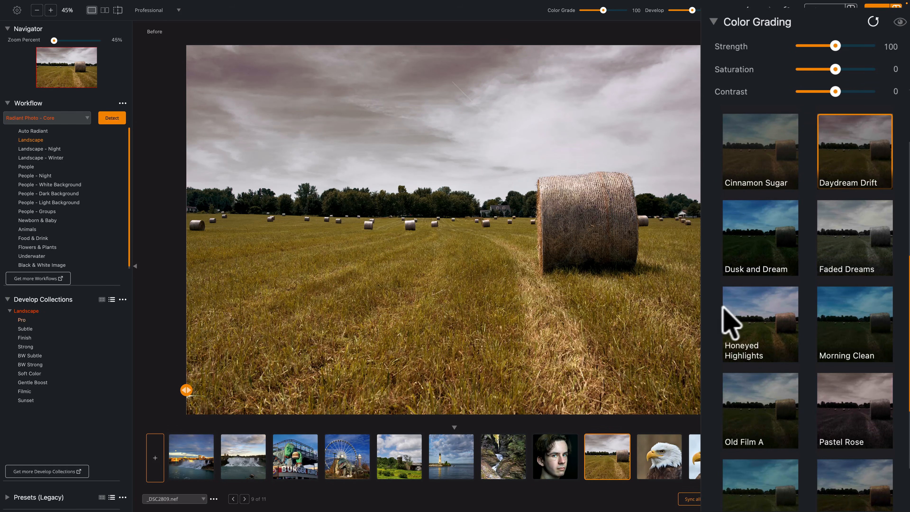
{"action": "left_click", "coordinate": [731, 309]}
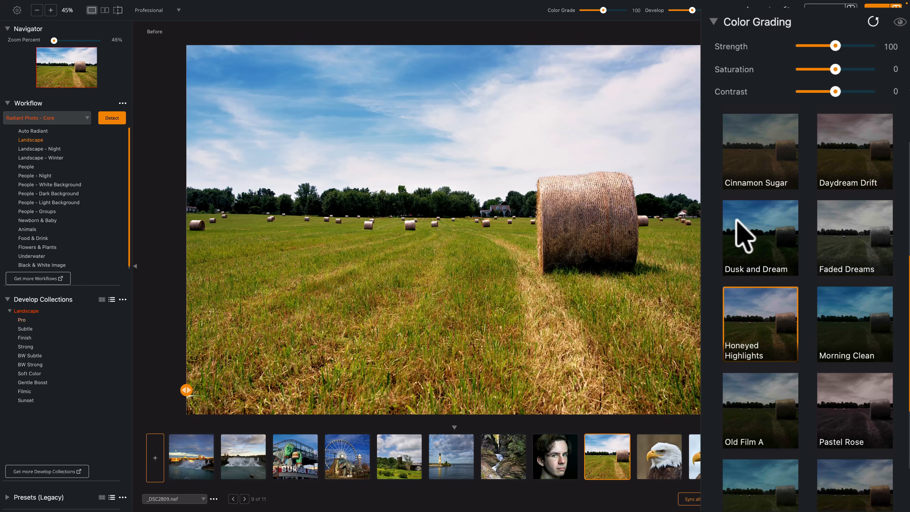
{"action": "left_click", "coordinate": [854, 237]}
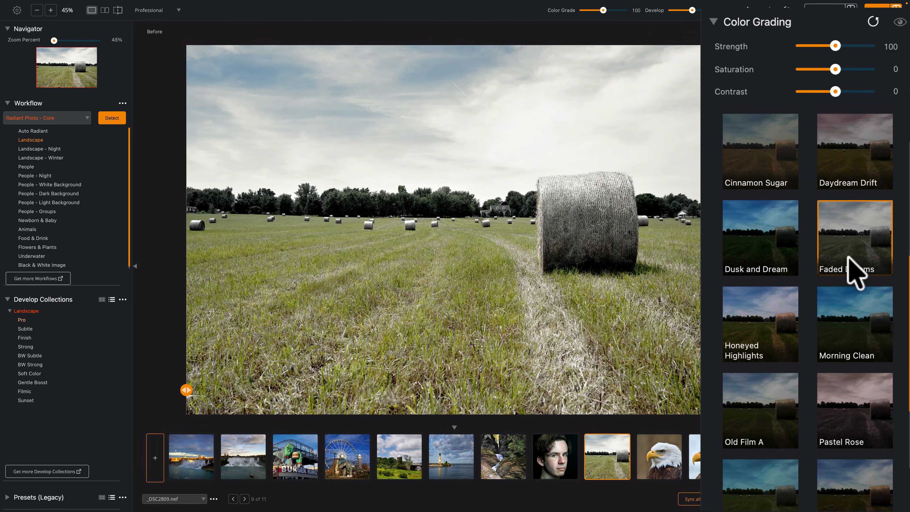
Try the Pink Lemonade and Peach Fuzz looks on the hay bale photo, then collapse the Bright and Soft Looks category
{"action": "scroll", "coordinate": [855, 269], "scroll_direction": "down", "scroll_amount": 7}
{"action": "left_click", "coordinate": [848, 339]}
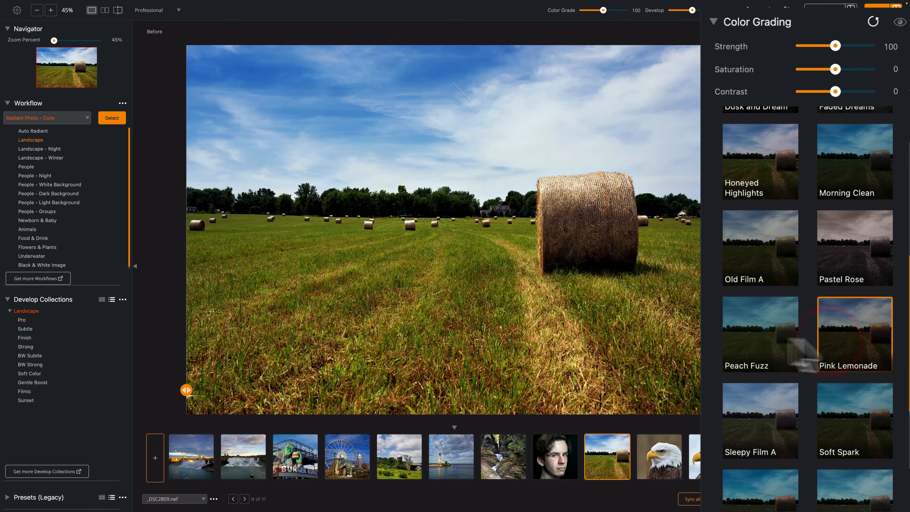
{"action": "left_click", "coordinate": [759, 332]}
{"action": "scroll", "coordinate": [742, 187], "scroll_direction": "up", "scroll_amount": 8}
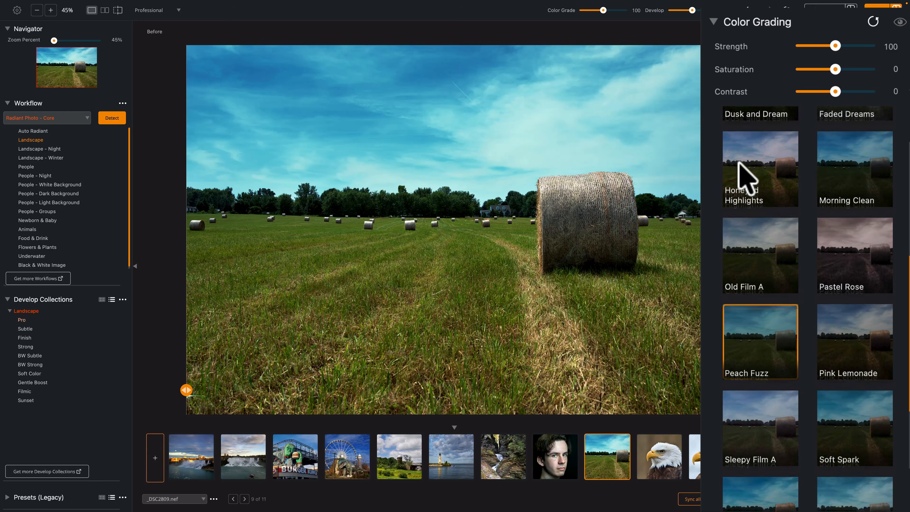
{"action": "scroll", "coordinate": [748, 194], "scroll_direction": "up", "scroll_amount": 6}
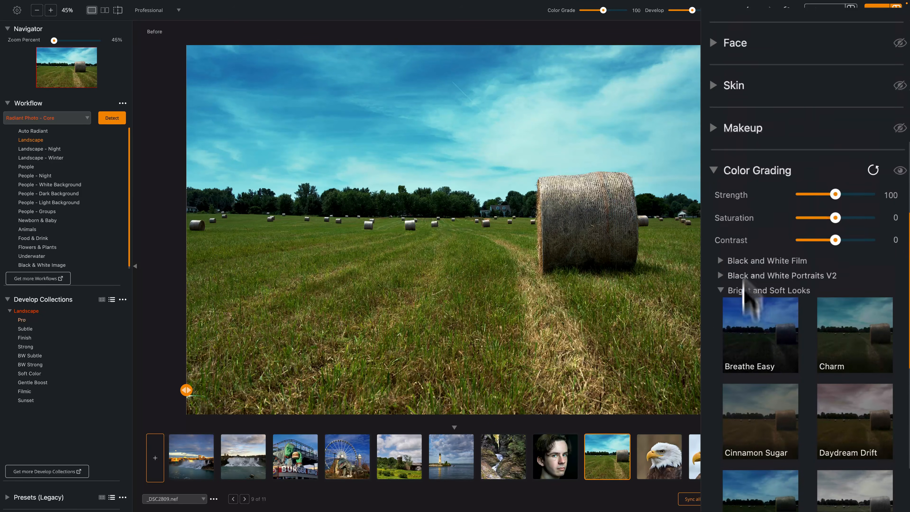
{"action": "scroll", "coordinate": [737, 292], "scroll_direction": "up", "scroll_amount": 3}
{"action": "scroll", "coordinate": [707, 258], "scroll_direction": "down", "scroll_amount": 4}
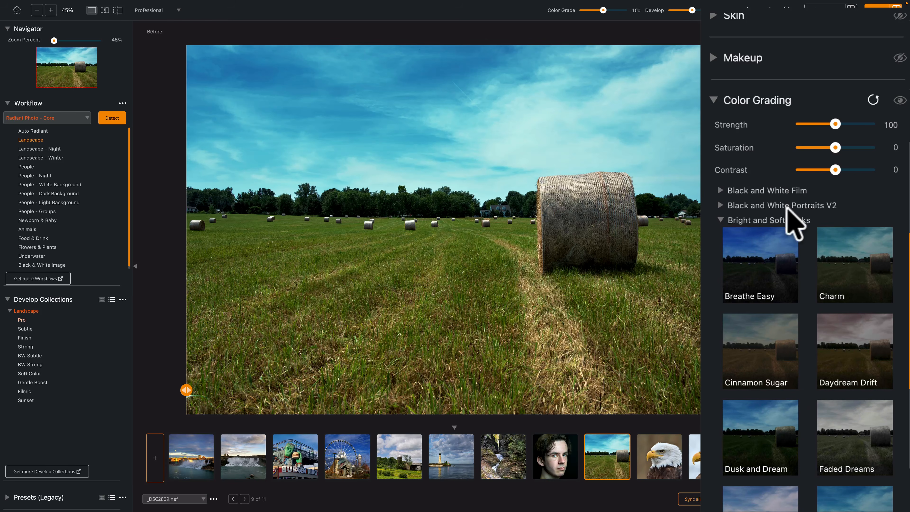
{"action": "left_click", "coordinate": [722, 219]}
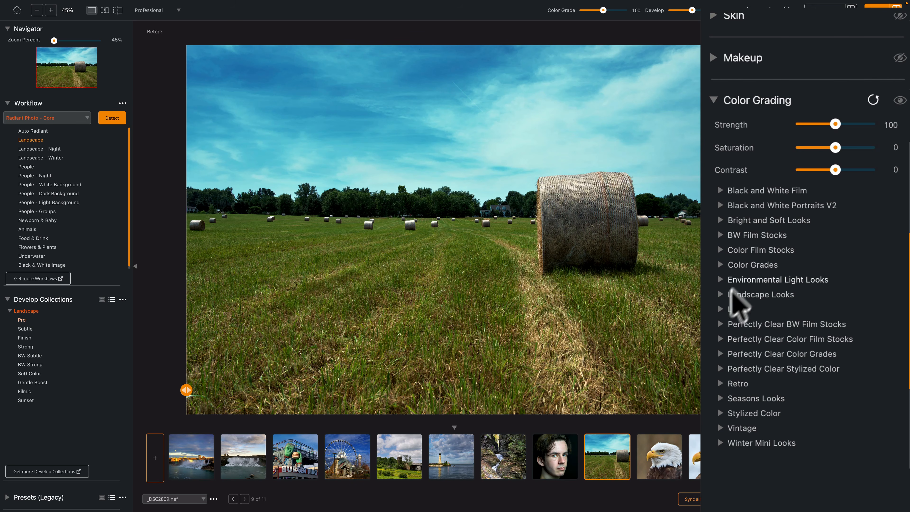
Expand the Landscape Looks category and apply the DesertTruck look followed by the Farm look to the hay bale photo
{"action": "left_click", "coordinate": [719, 294]}
{"action": "scroll", "coordinate": [855, 380], "scroll_direction": "down", "scroll_amount": 3}
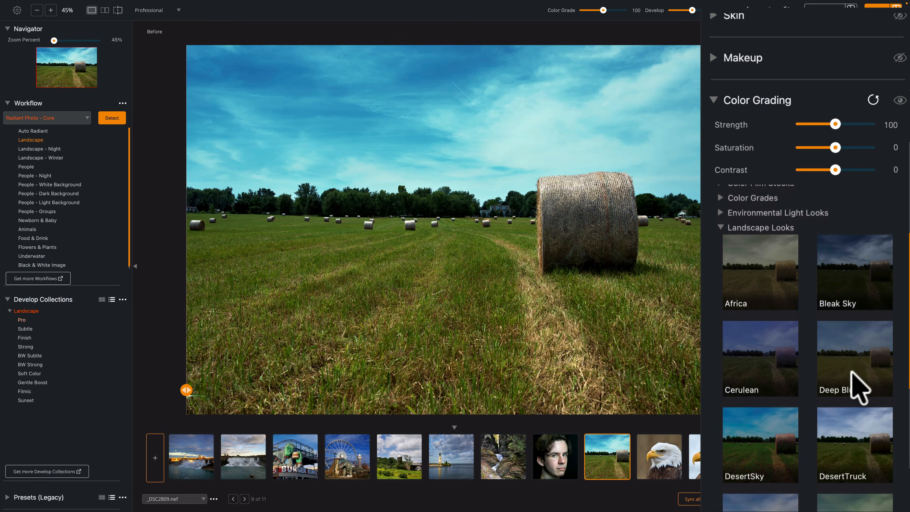
{"action": "left_click", "coordinate": [850, 430]}
{"action": "scroll", "coordinate": [850, 432], "scroll_direction": "down", "scroll_amount": 4}
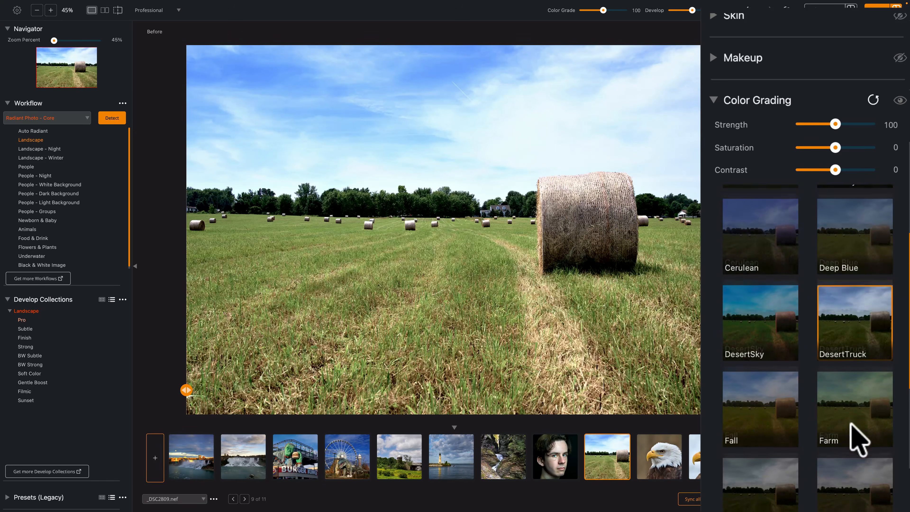
{"action": "left_click", "coordinate": [847, 387]}
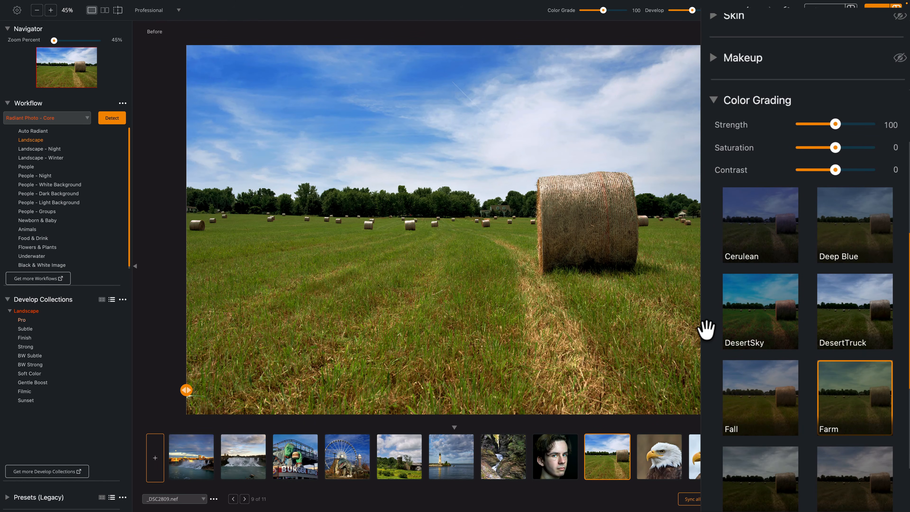
Open the photo of the barn and silo and collapse its Color Grading section
{"action": "left_click", "coordinate": [404, 458]}
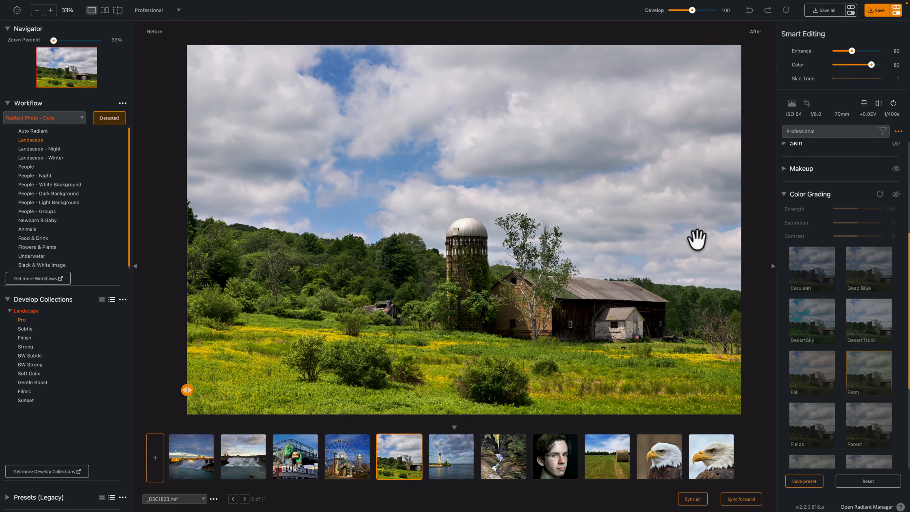
{"action": "left_click", "coordinate": [785, 196]}
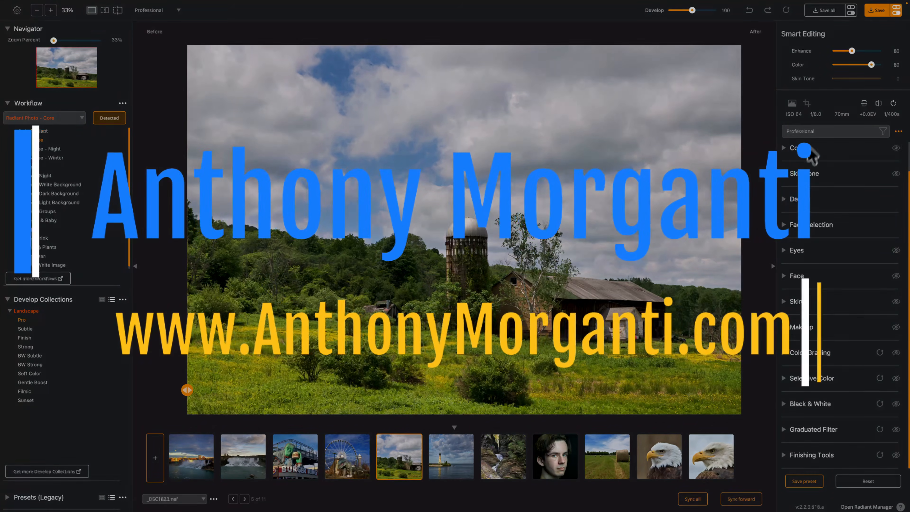
Switch the workspace from Professional to Responsive for the barn photo
{"action": "left_click", "coordinate": [817, 134]}
{"action": "left_click", "coordinate": [816, 133]}
{"action": "left_click", "coordinate": [816, 133]}
{"action": "left_click", "coordinate": [805, 120]}
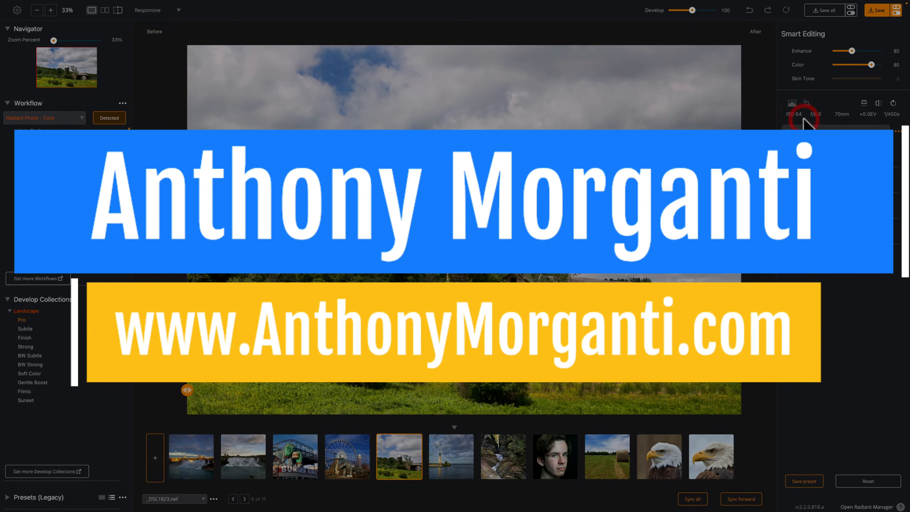